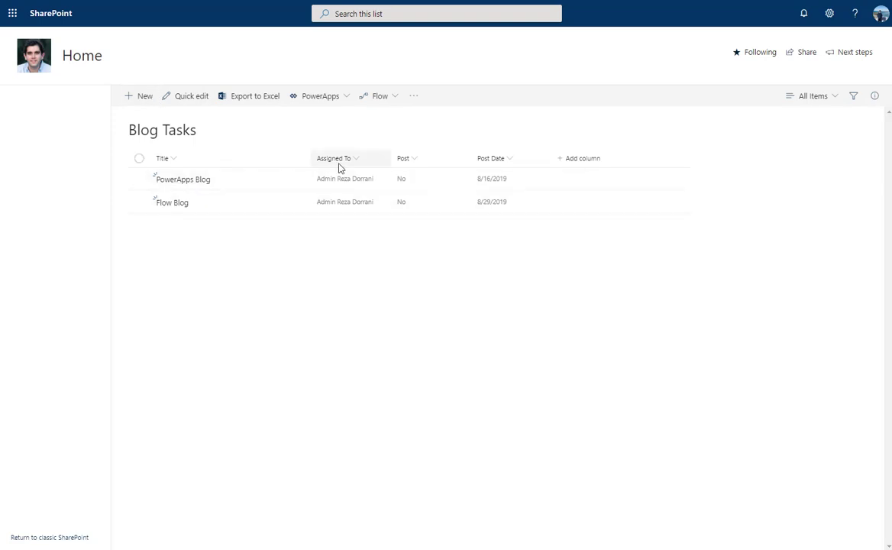
- Look over the Blog Tasks list, where both blog items have Post set to No
mouse_move(342, 178)
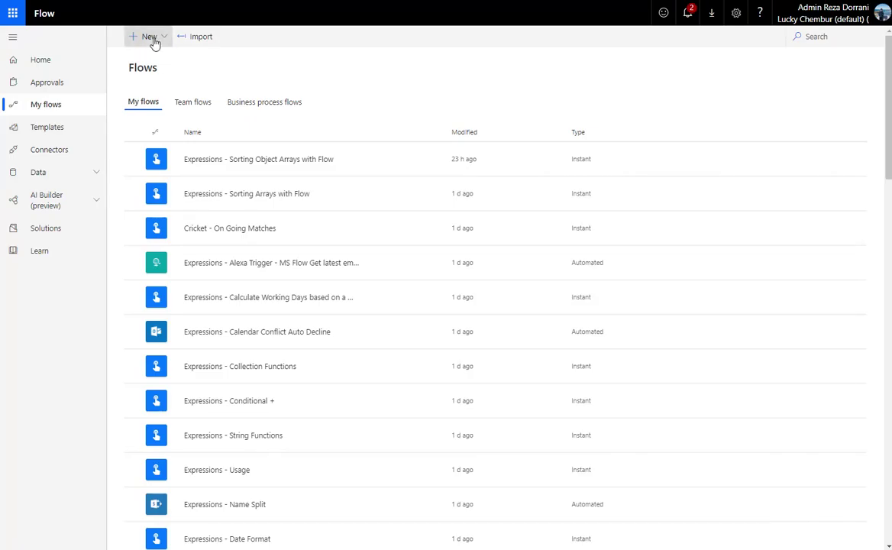
- Create a blank automated flow with the SharePoint trigger 'When an item is created or modified'
click(151, 38)
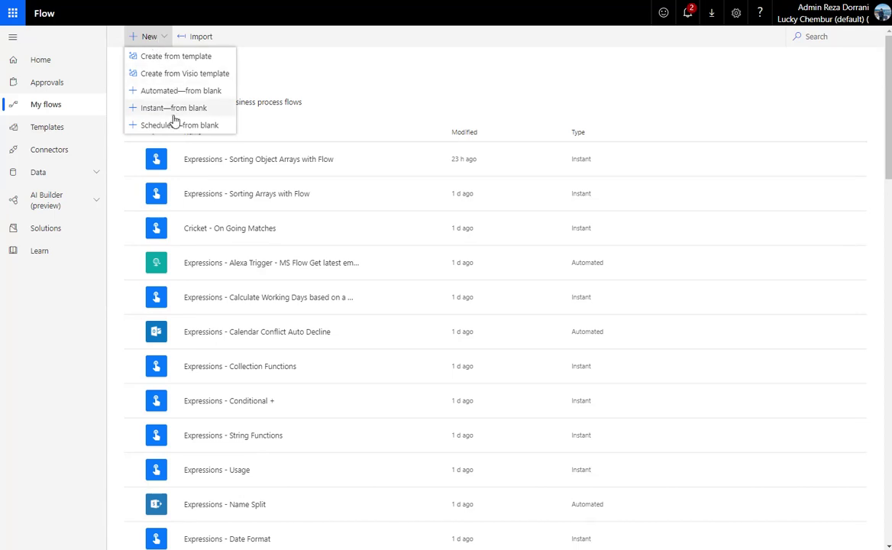
click(173, 92)
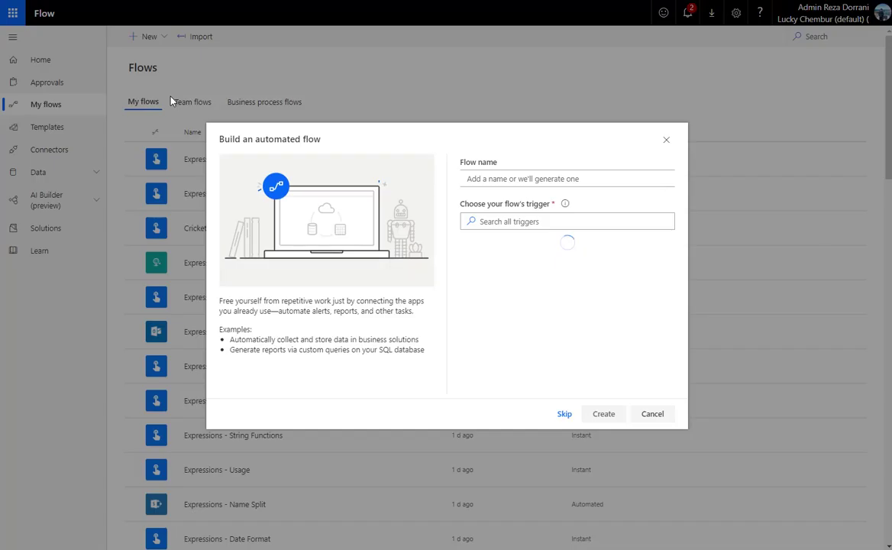
click(500, 221)
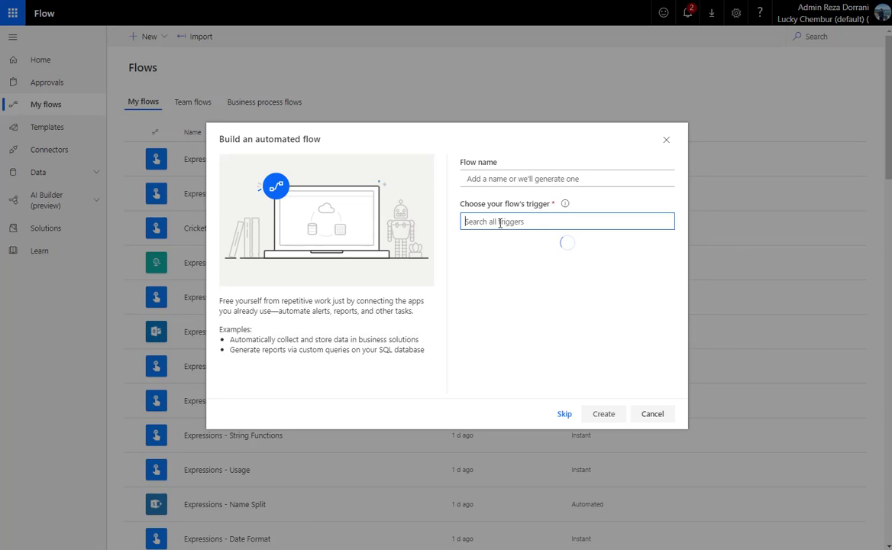
text(sharepoint)
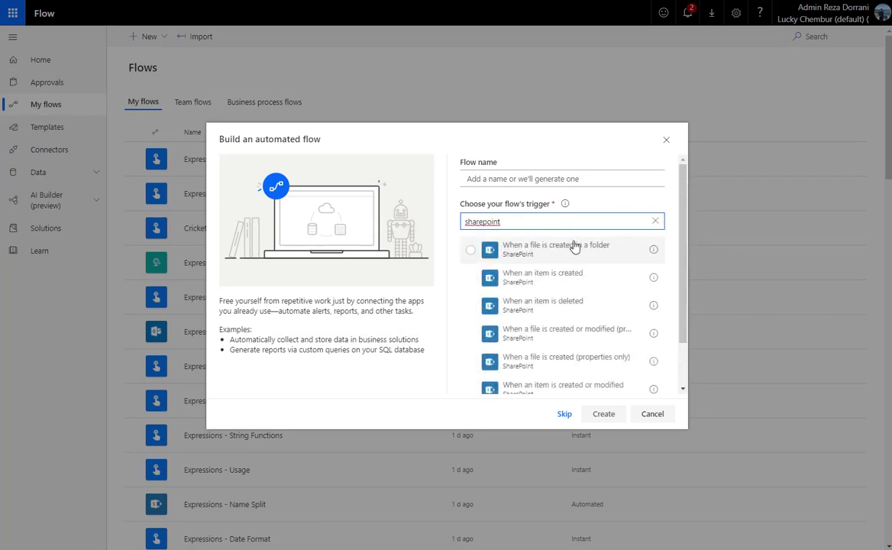
scroll(563, 322, down, 1)
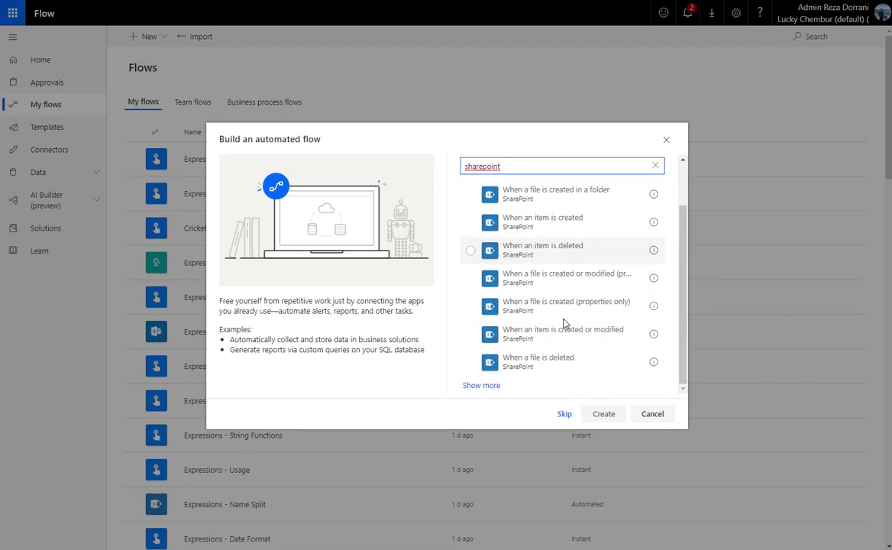
click(567, 341)
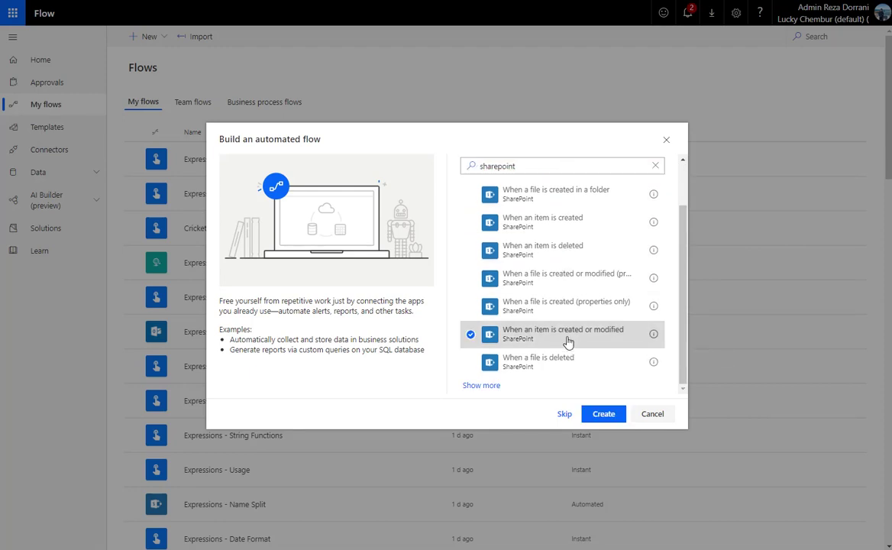
click(603, 413)
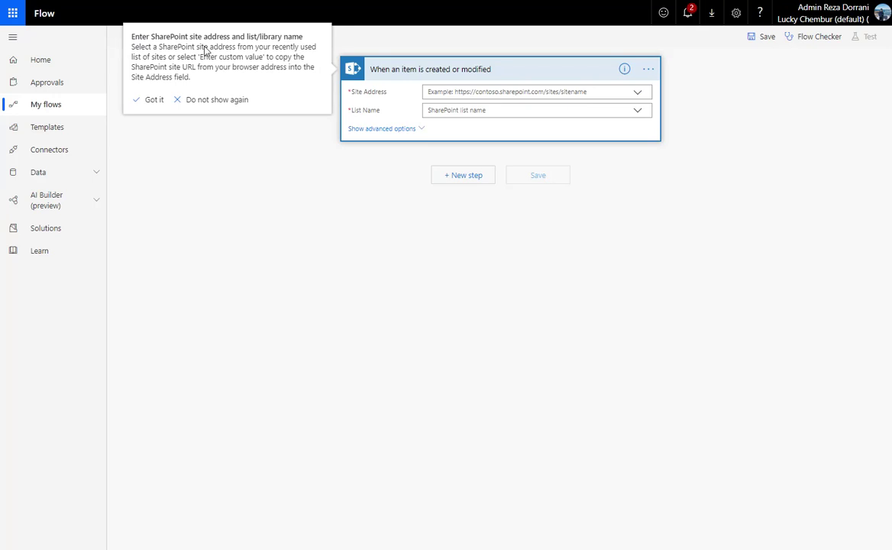
- Rename the untitled flow to 'Post Blogs'
click(145, 100)
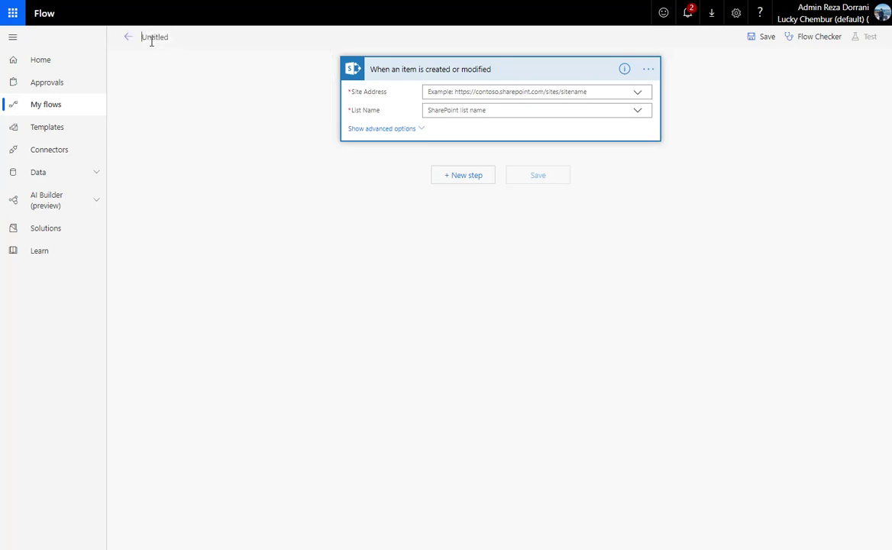
click(151, 38)
text(Post Blogs)
click(667, 93)
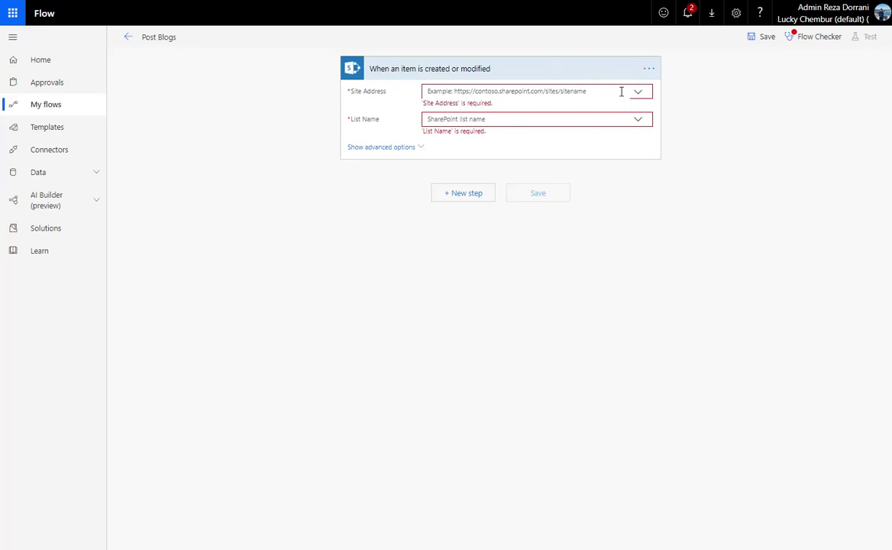
- Point the trigger at the Blog Tasks list on the Home site and show its advanced options
click(489, 91)
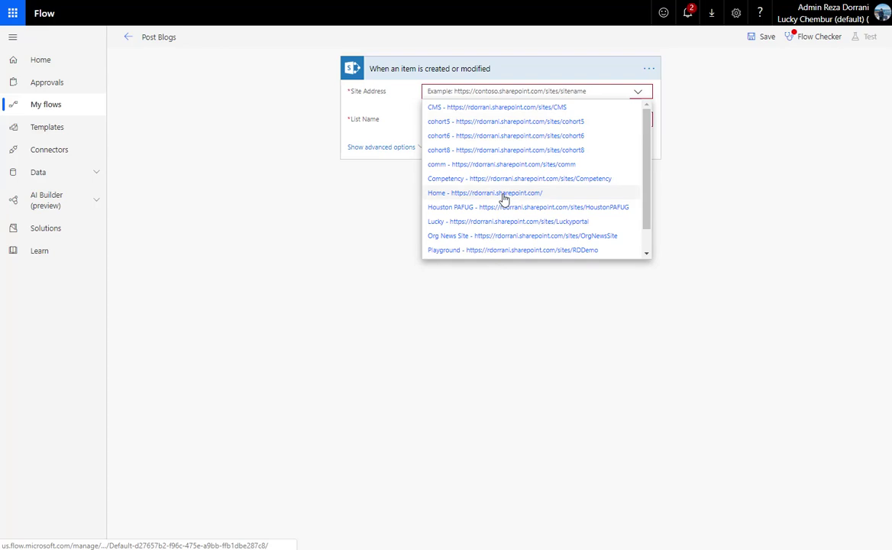
click(503, 194)
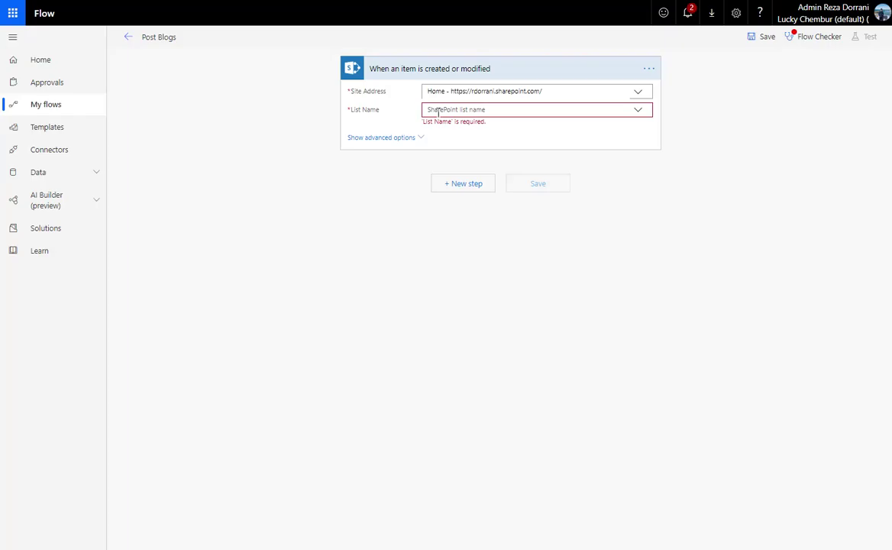
click(438, 111)
text(blog)
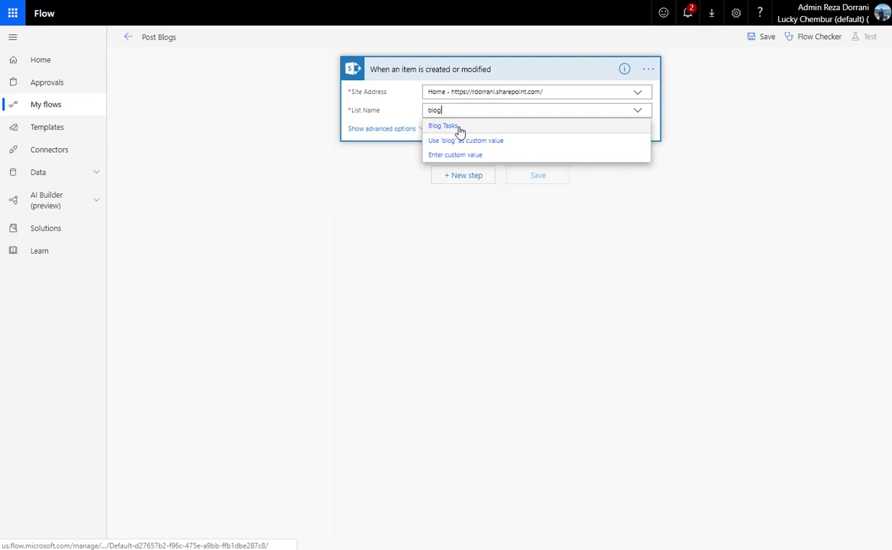
click(458, 130)
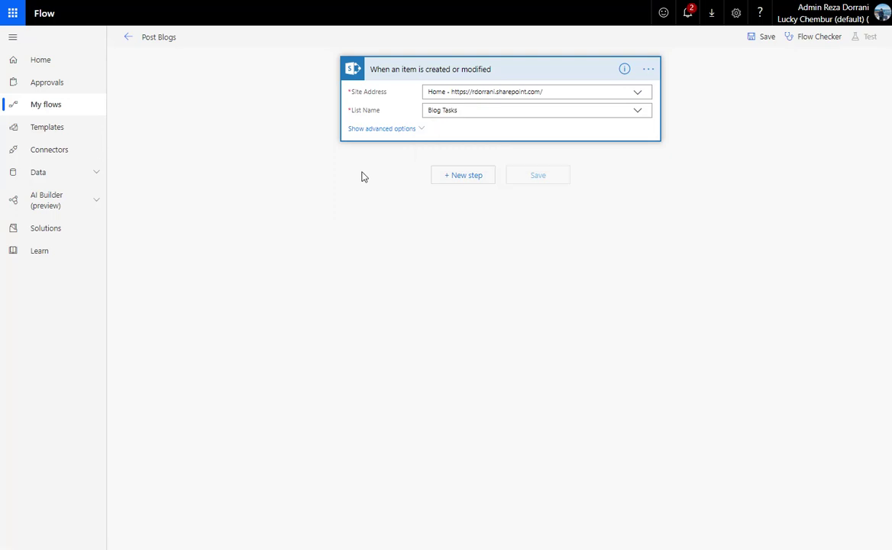
click(420, 130)
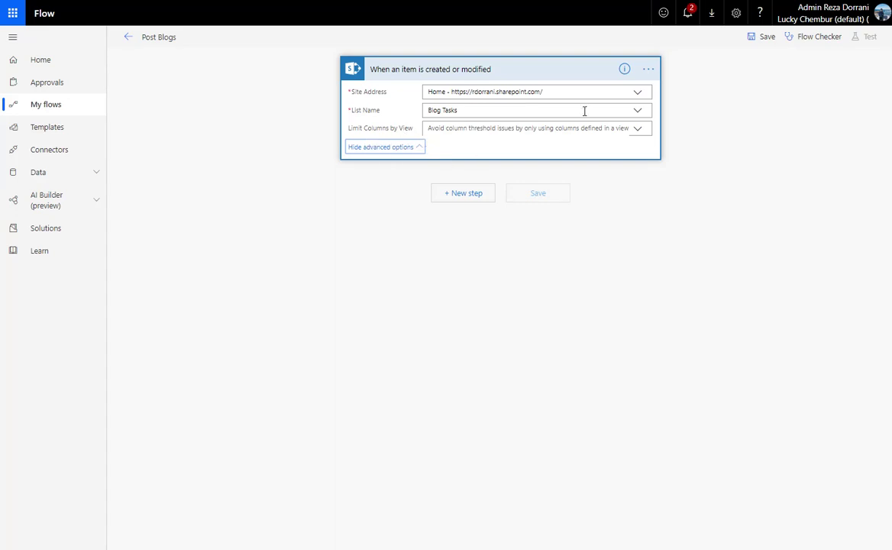
click(648, 69)
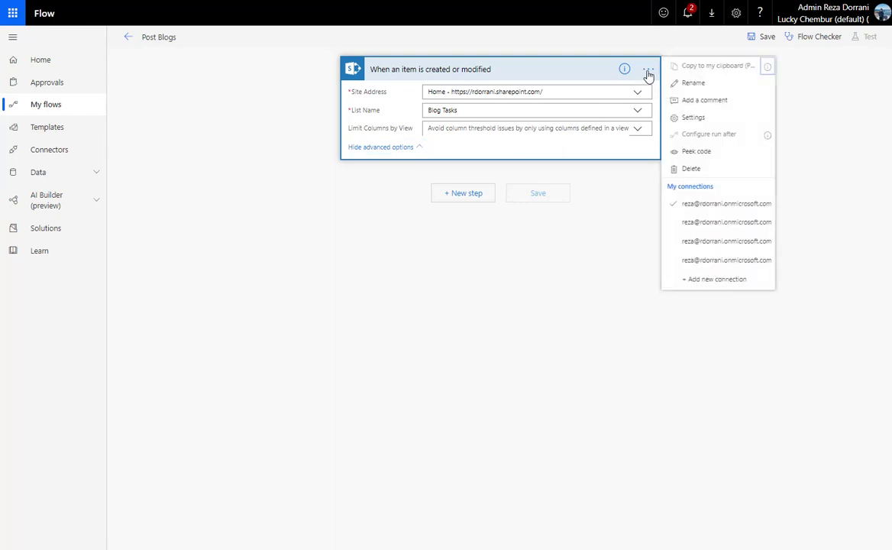
click(691, 117)
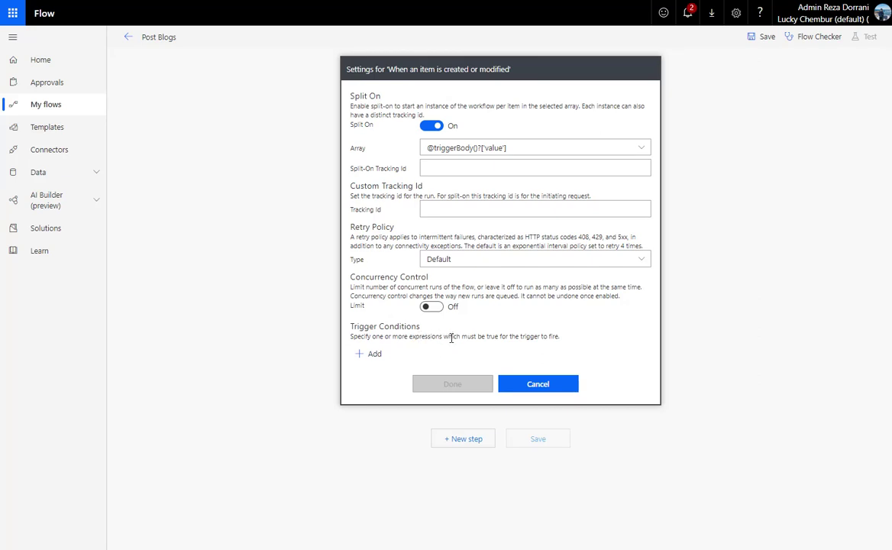
click(366, 353)
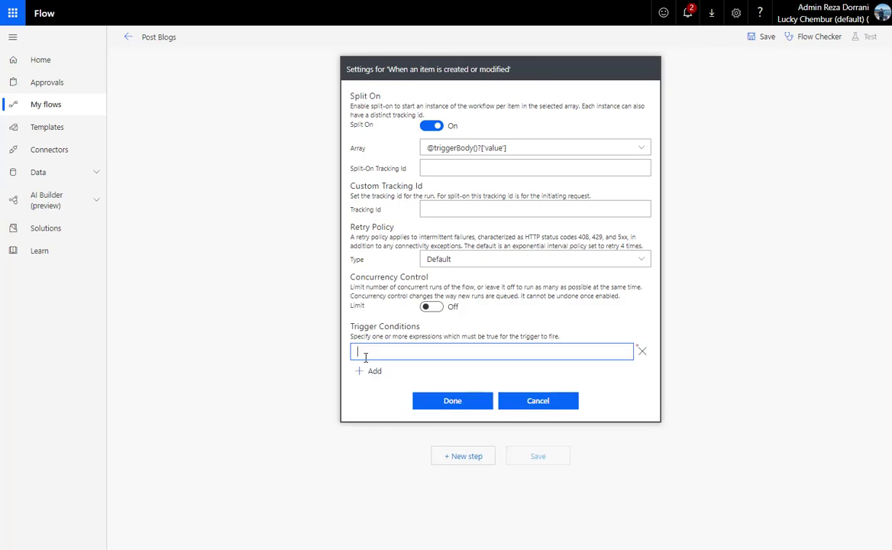
click(368, 371)
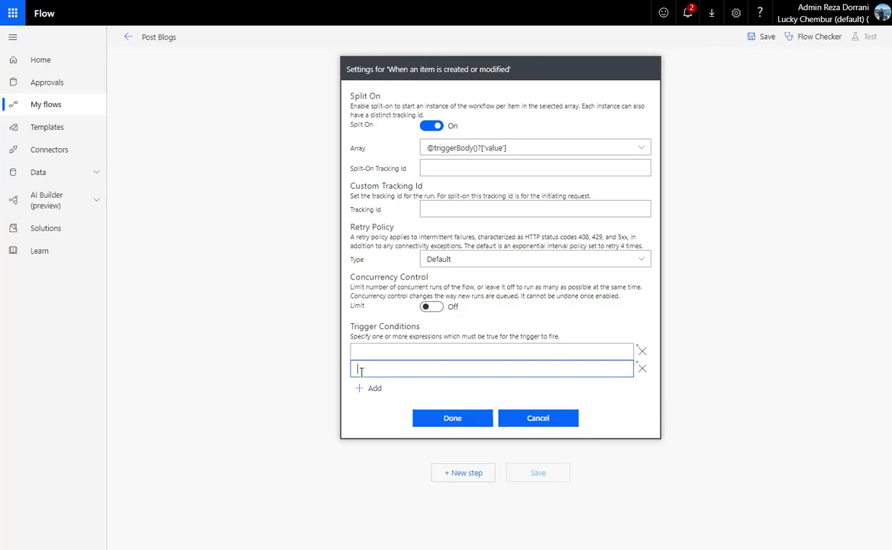
click(641, 368)
click(641, 350)
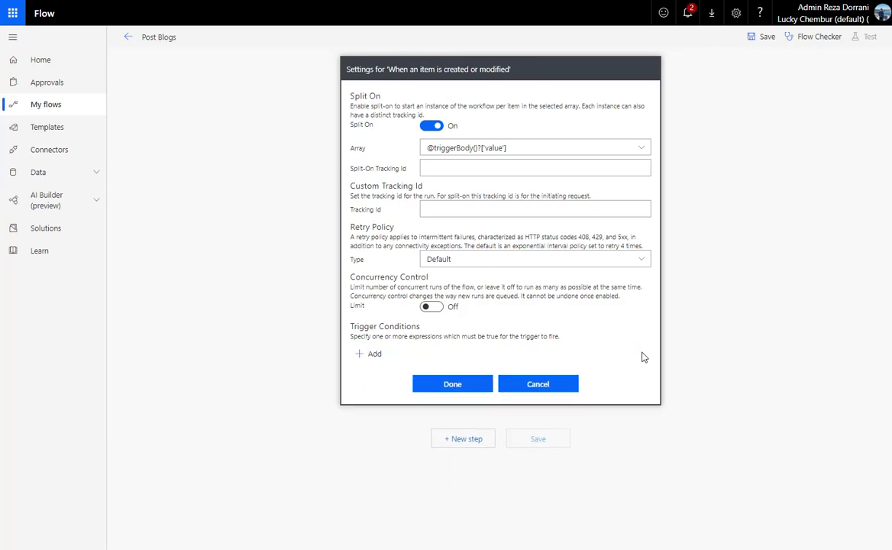
click(368, 353)
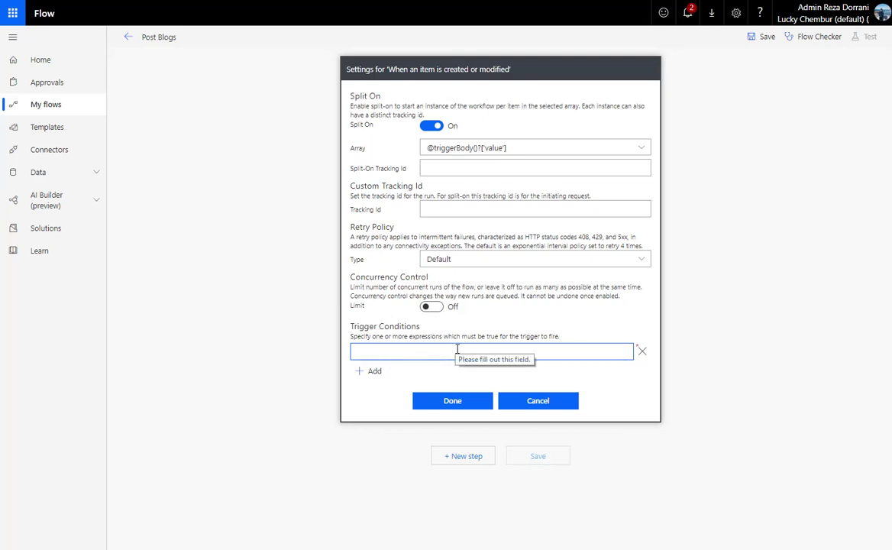
click(530, 401)
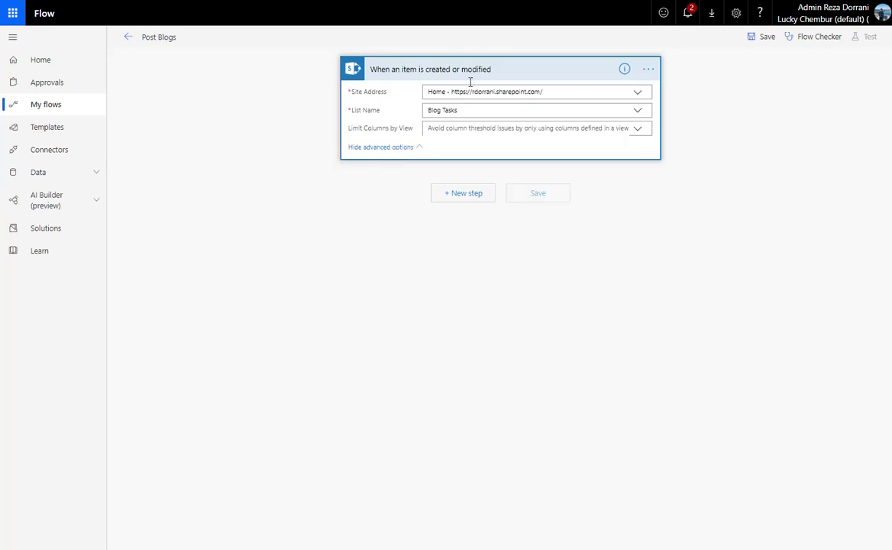
- Add a Compose action after the SharePoint trigger
click(470, 193)
text(compose)
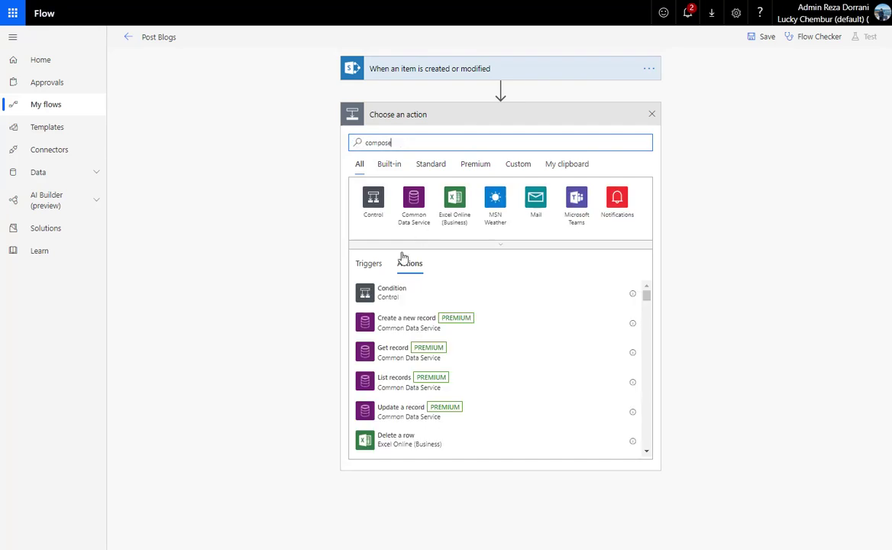
click(417, 297)
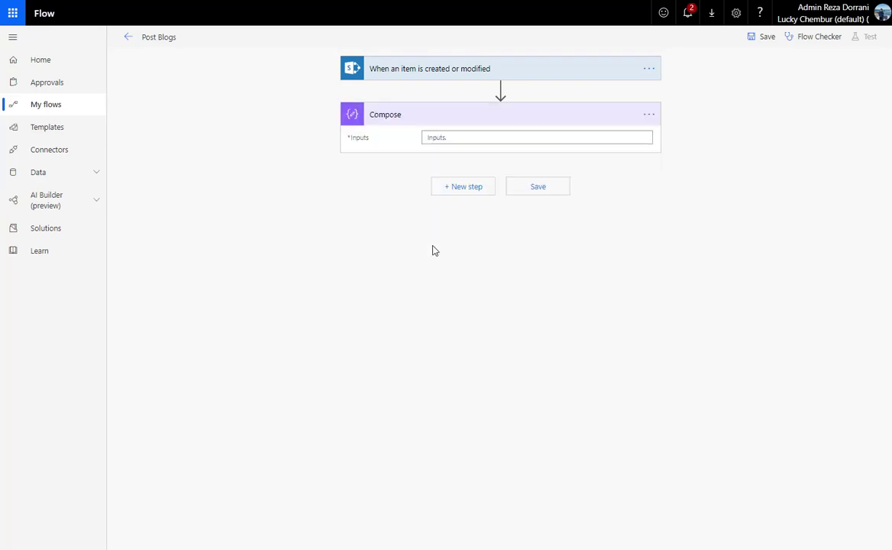
click(430, 139)
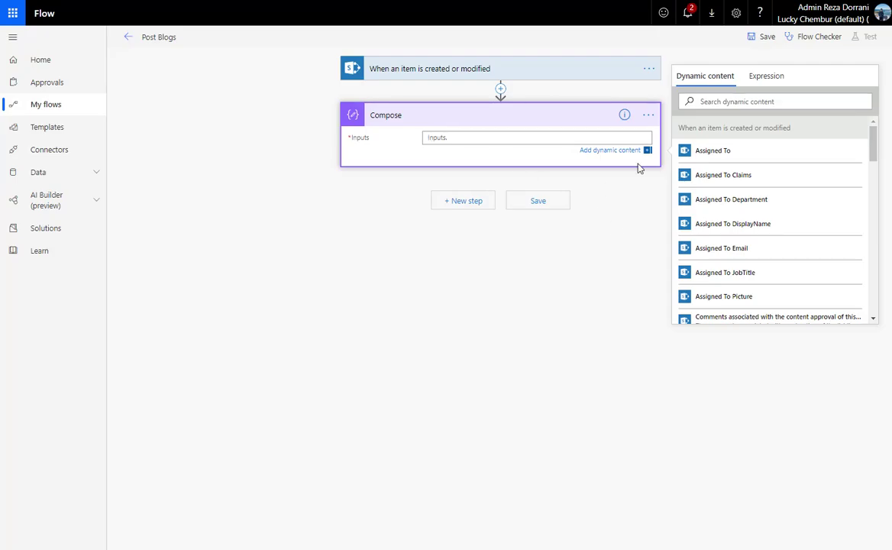
- Insert the Post and Post Date fields into the Compose inputs and save the flow
click(713, 101)
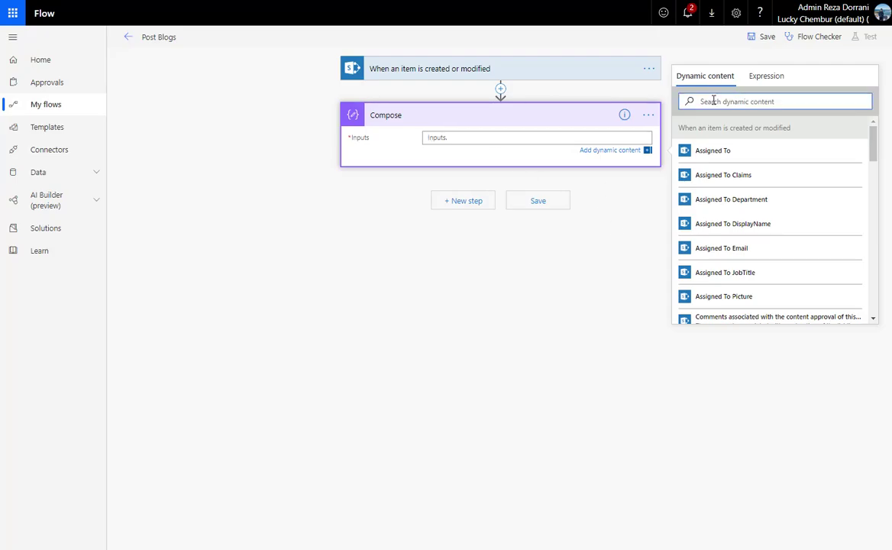
text(post)
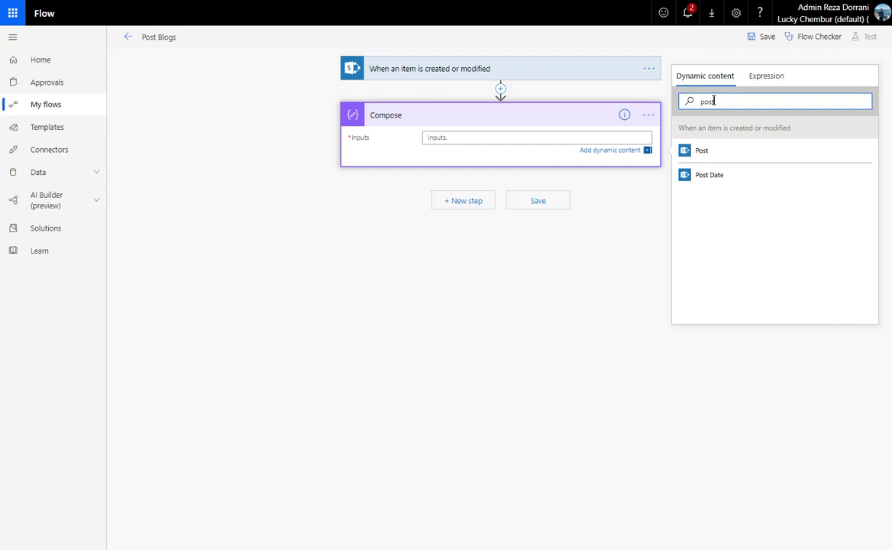
click(734, 159)
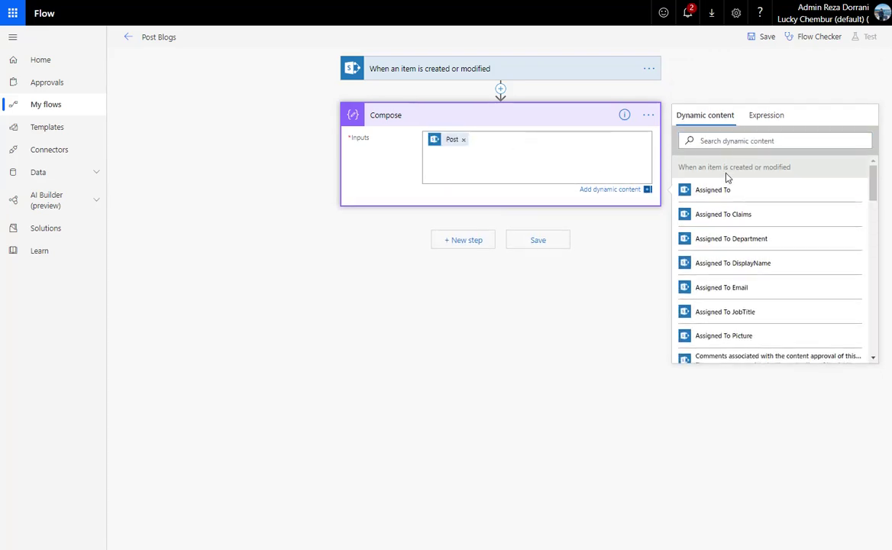
click(720, 142)
text(post)
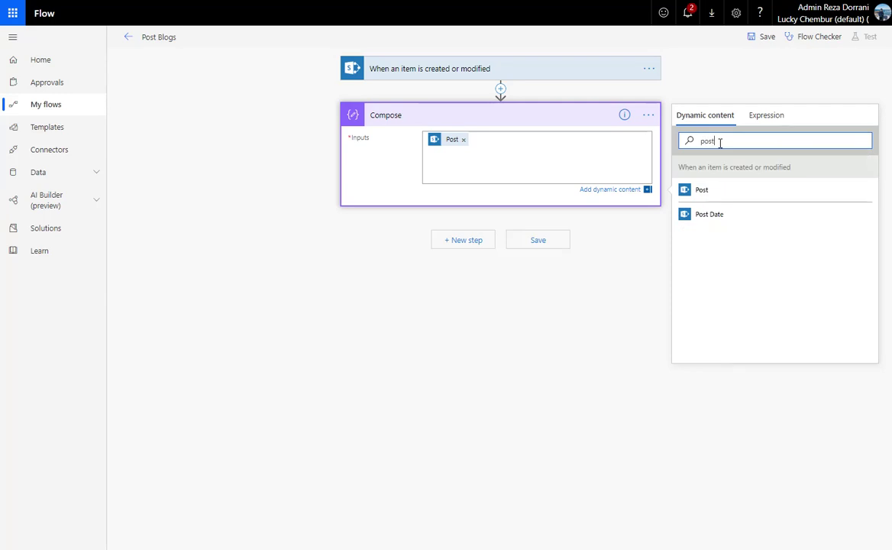
click(735, 212)
click(764, 37)
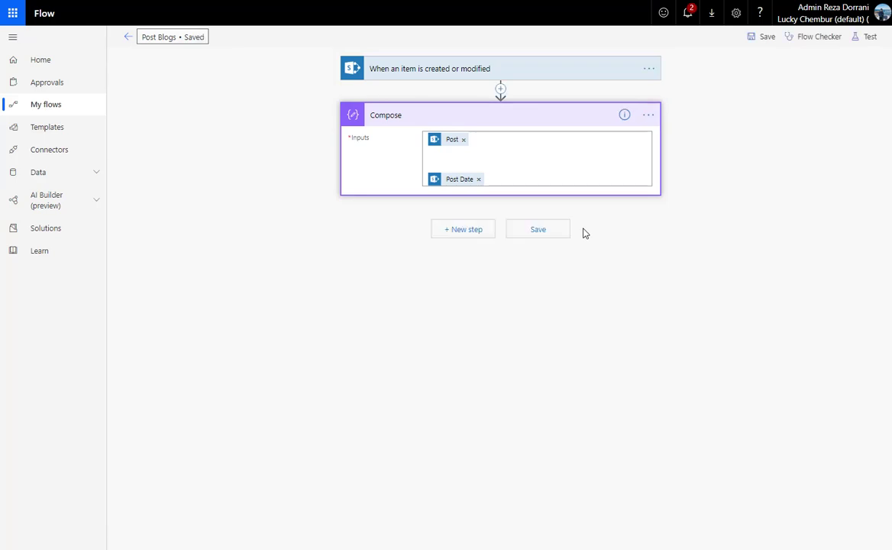
key(ctrl+Tab)
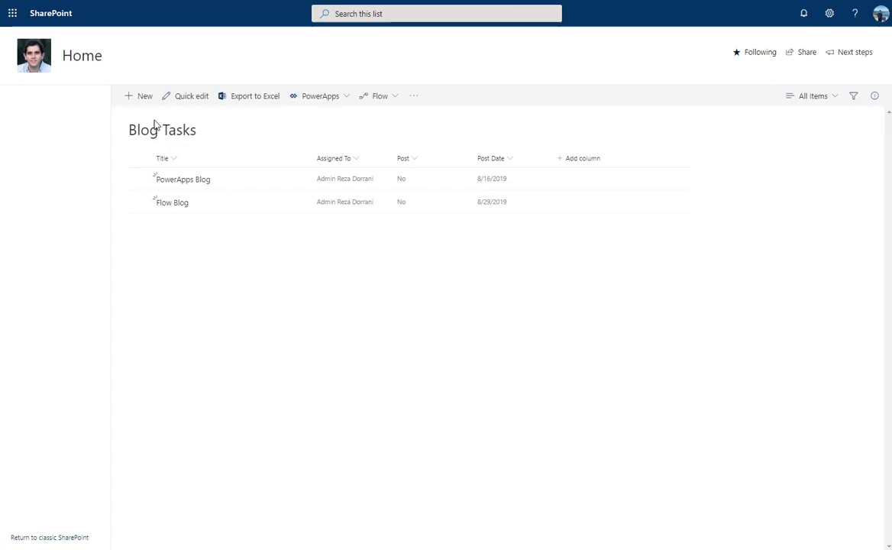
- Add a 'Power BI Blog' task with an assignee, Post set to Yes and Post Date 8/5/2019
click(140, 101)
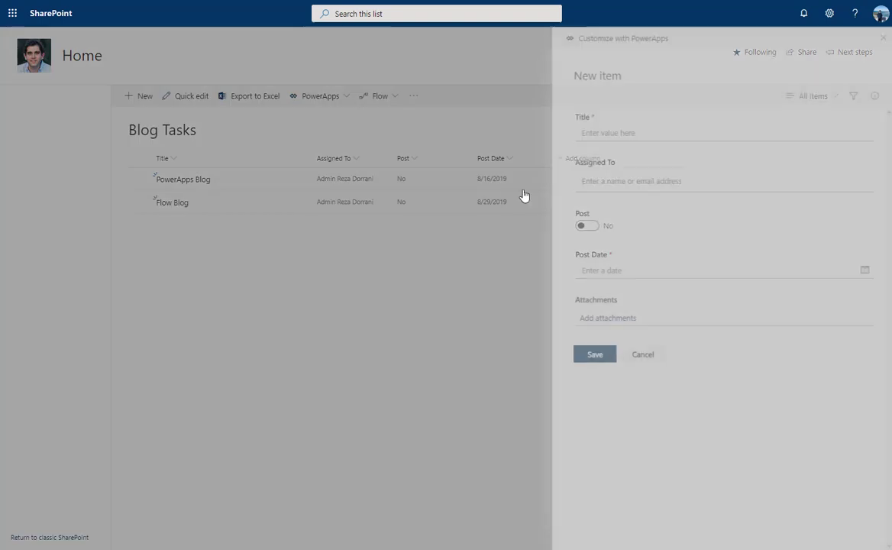
click(579, 124)
text(Power BI Blog)
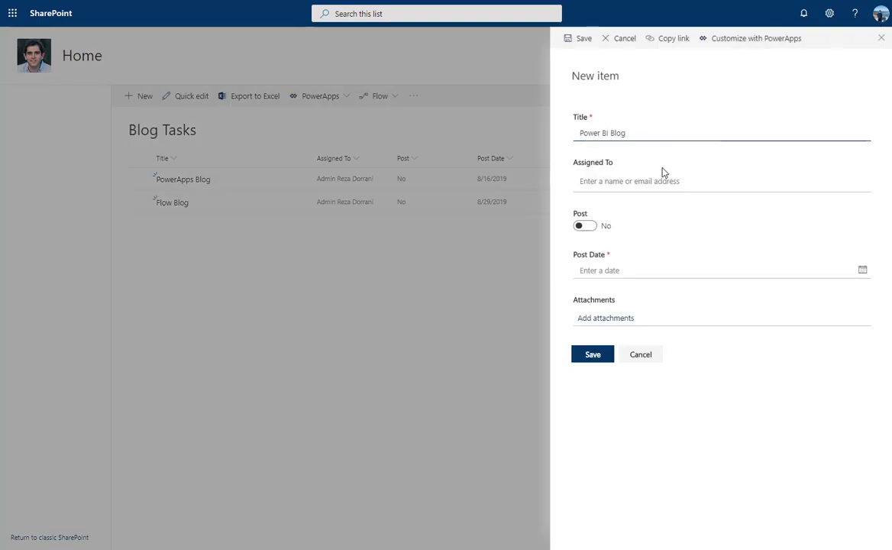
click(662, 180)
text(reza)
click(607, 216)
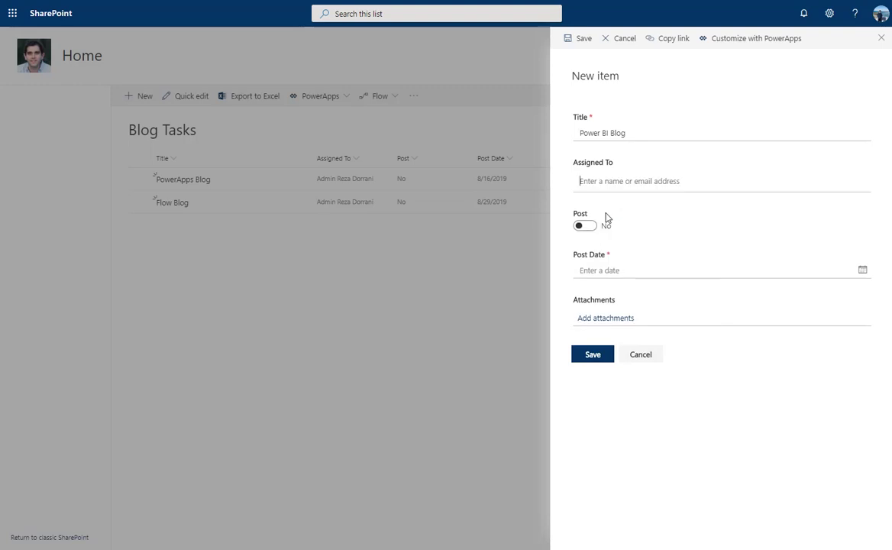
click(589, 232)
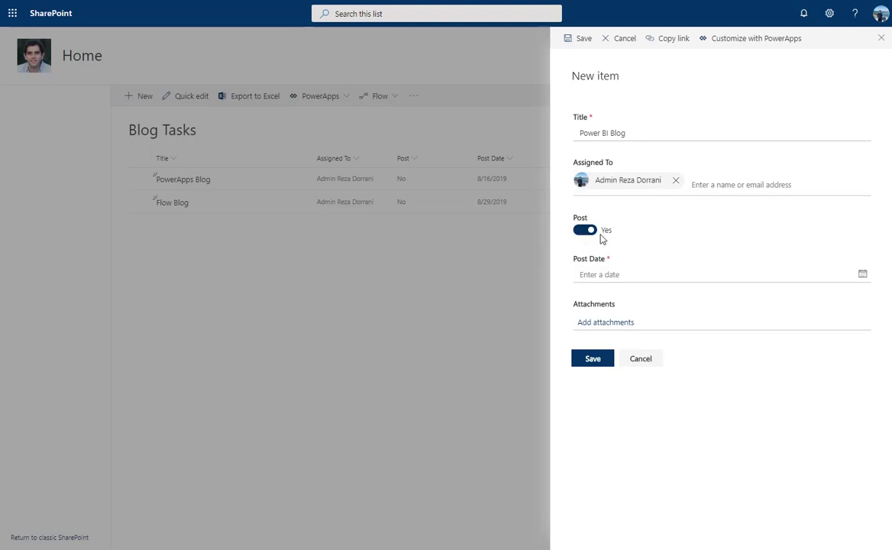
click(863, 277)
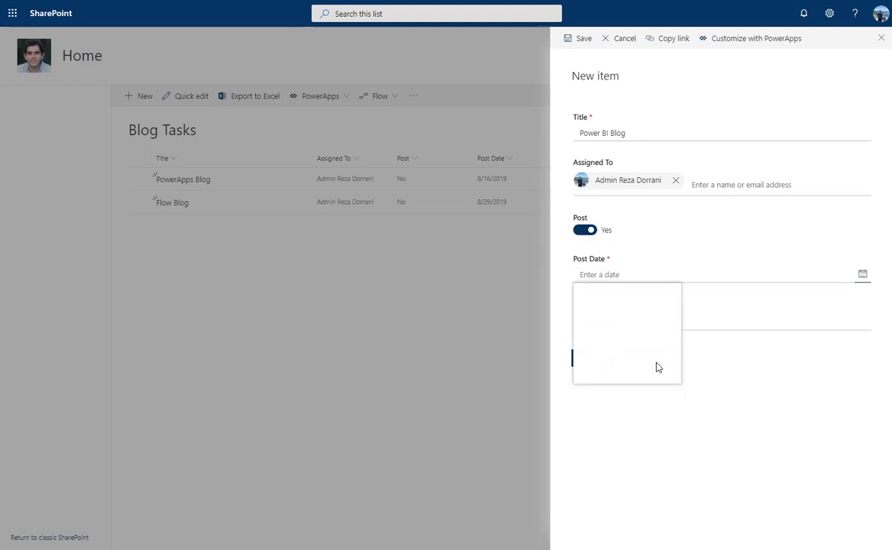
click(596, 322)
click(589, 359)
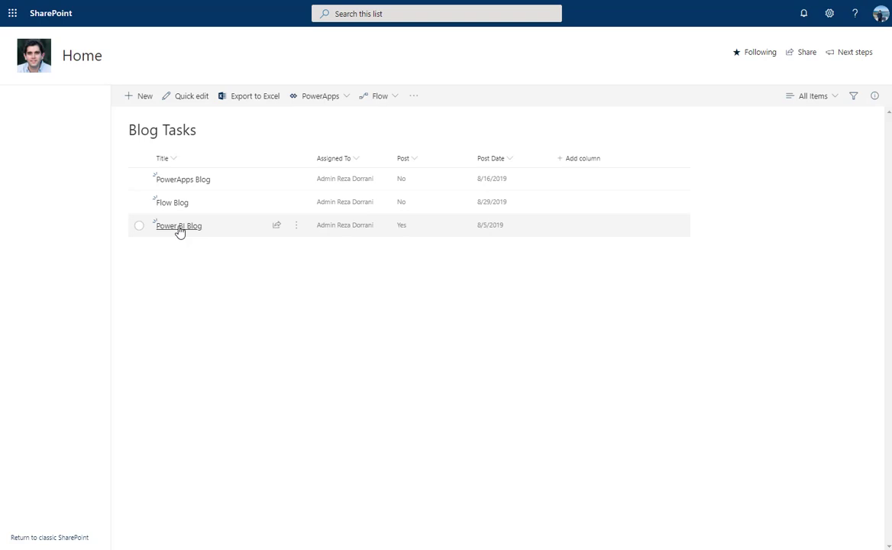
- Switch Flow Blog's Post to Yes and save the item
click(137, 203)
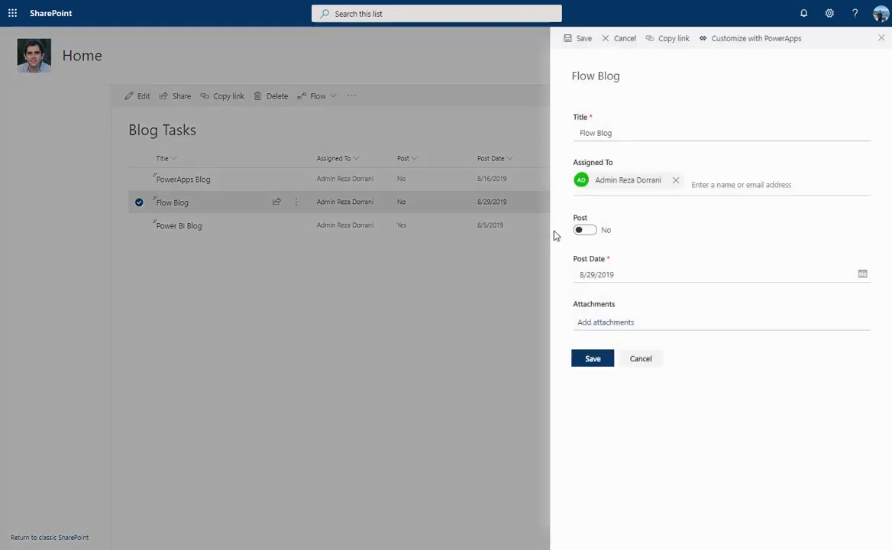
click(585, 229)
click(597, 401)
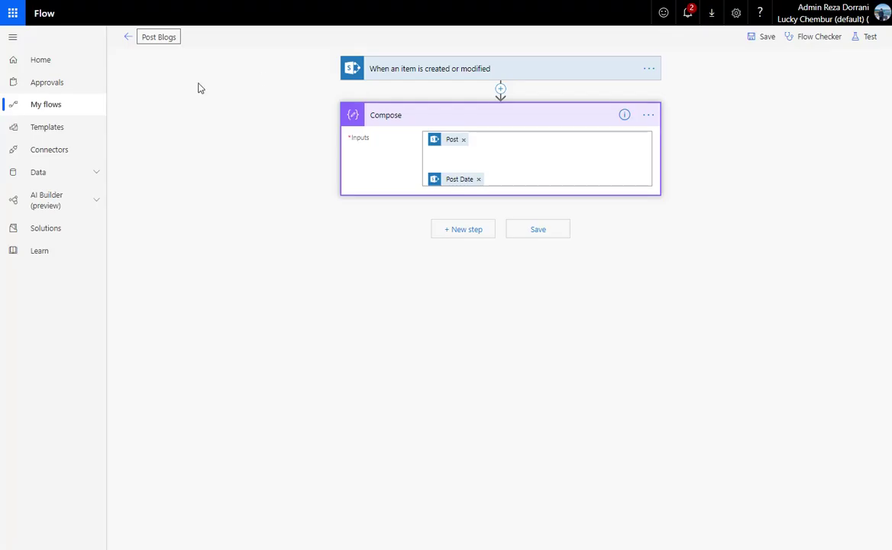
click(129, 37)
- Leave the flow editor and reload the Post Blogs page to refresh its runs
click(504, 74)
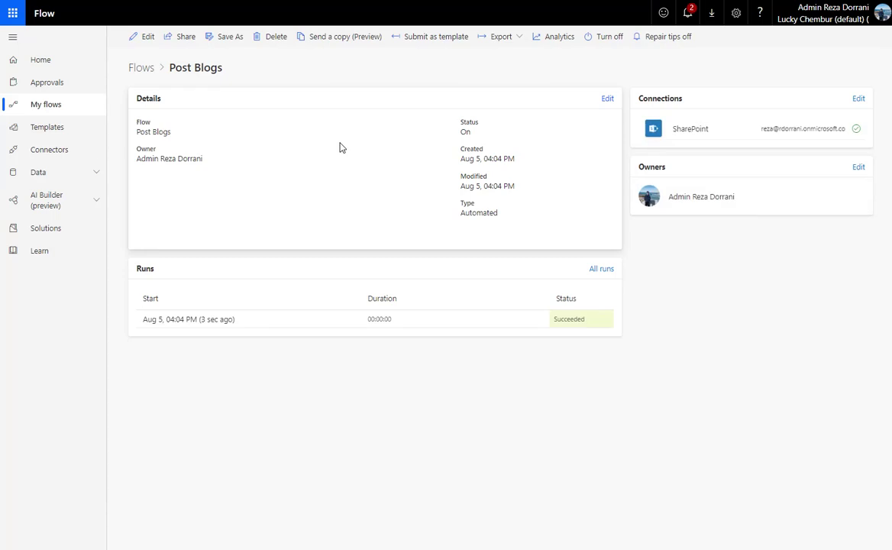
right_click(295, 63)
click(353, 98)
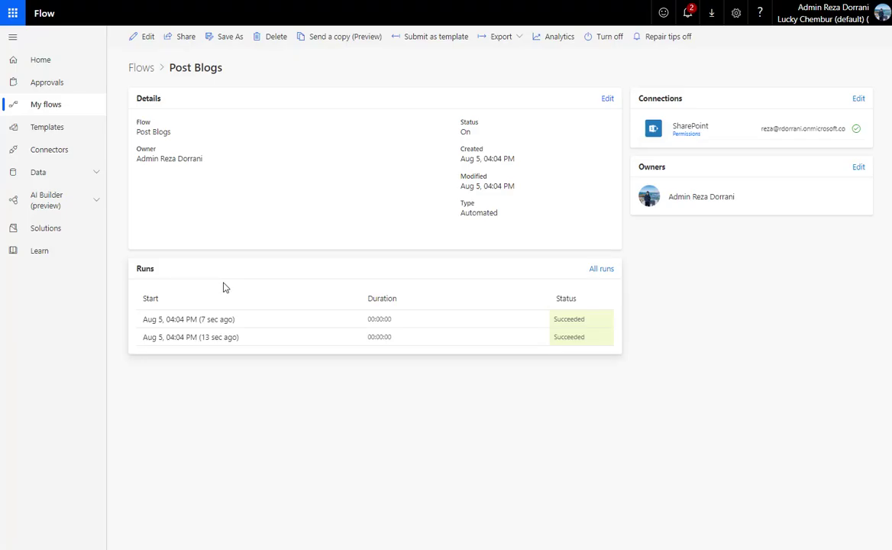
- Open a successful run and inspect the Compose values True and 2019-08-05
click(196, 340)
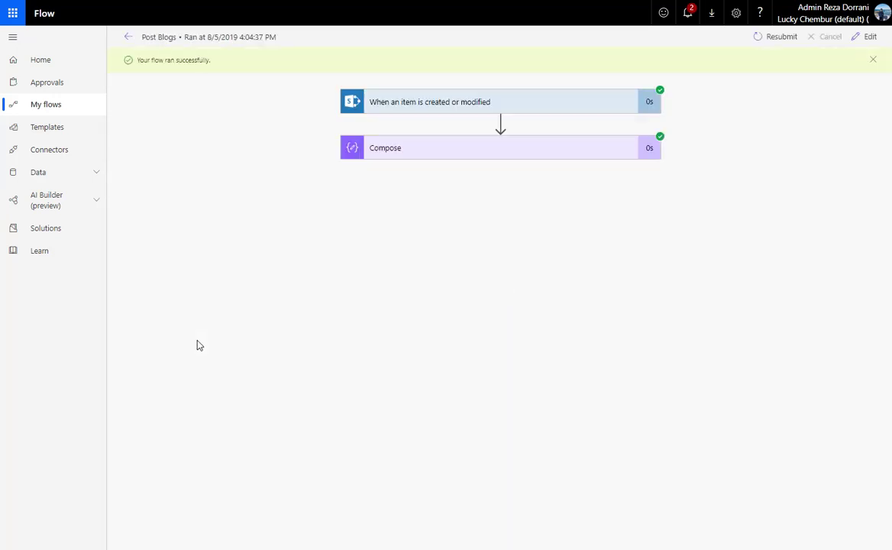
click(448, 148)
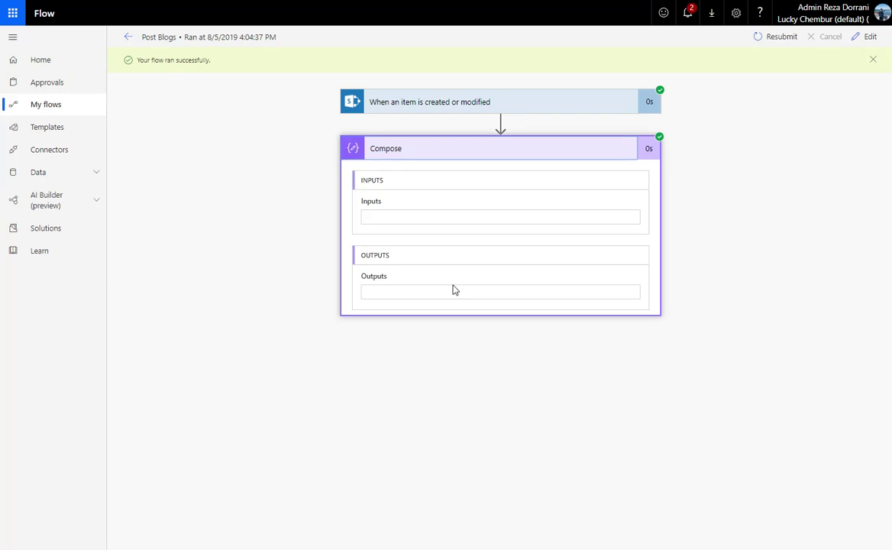
drag(387, 320, 357, 325)
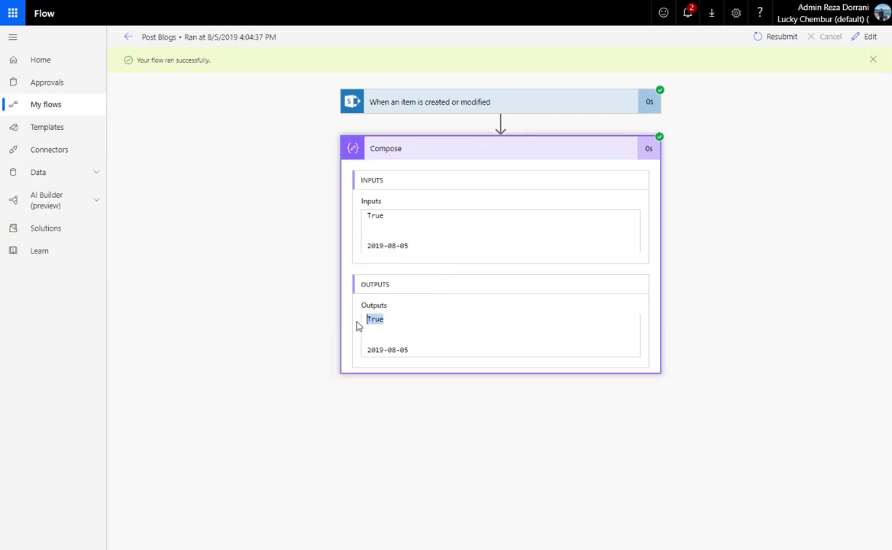
drag(385, 214, 348, 207)
drag(412, 350, 334, 359)
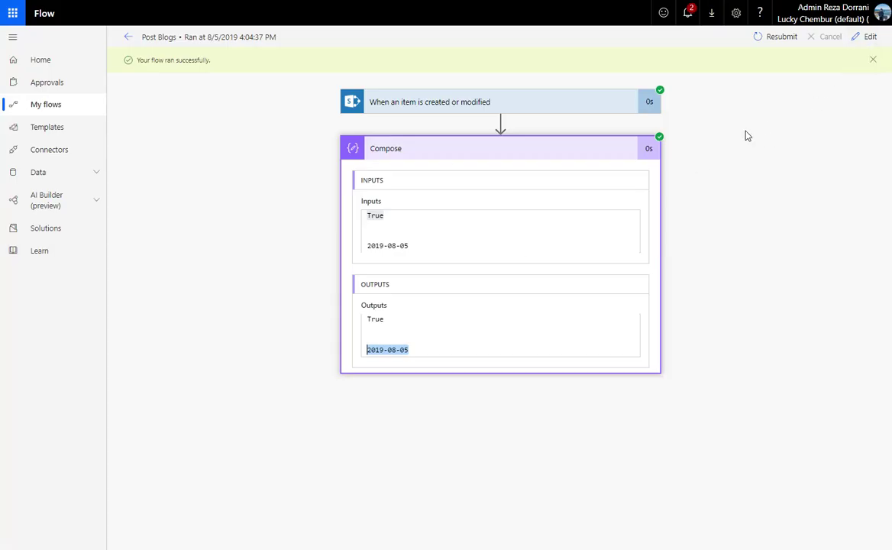
double_click(383, 218)
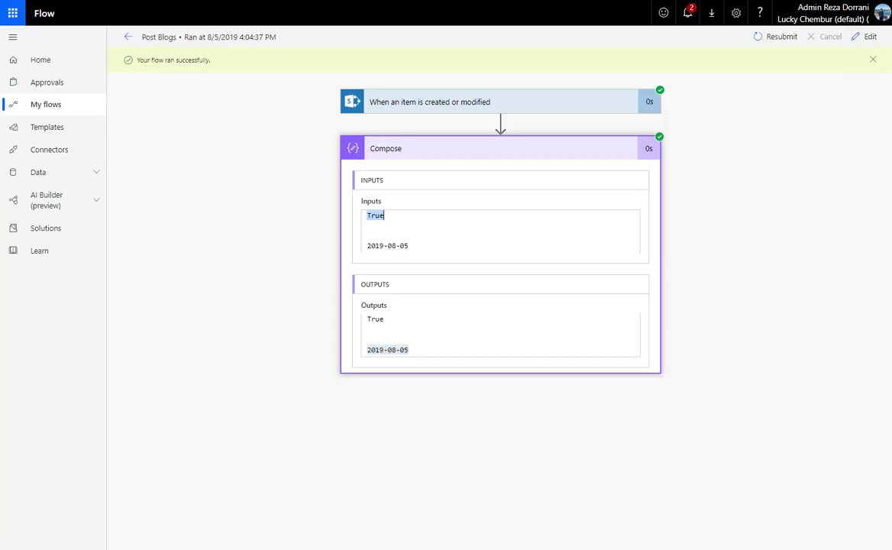
- Reopen Post Blogs for editing and peek at the Compose step's code
click(868, 35)
click(418, 113)
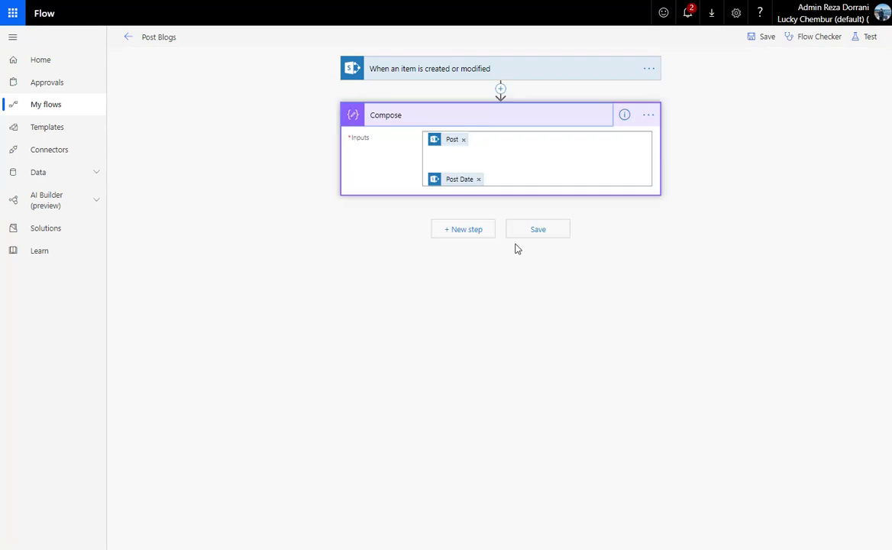
click(648, 114)
click(695, 198)
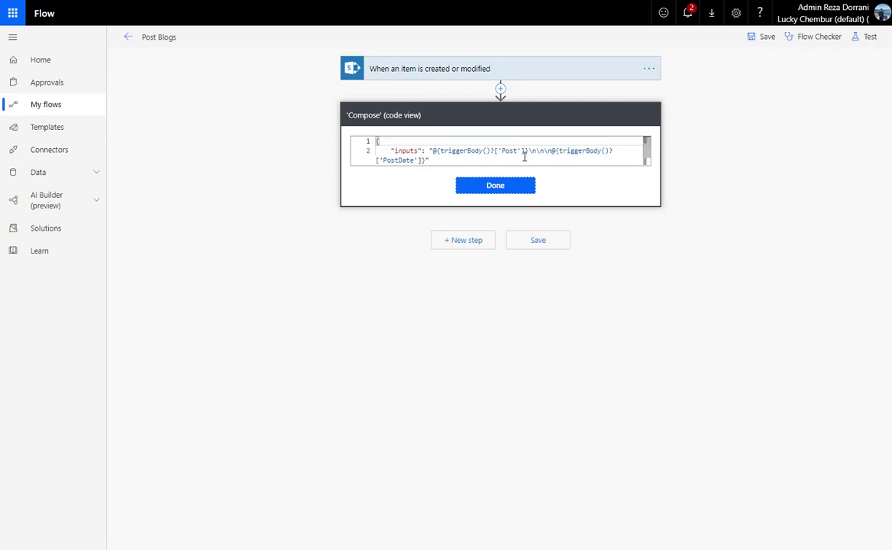
- Examine the triggerBody()?['Post'] expression, then close the code view and expand the SharePoint trigger
drag(525, 151, 445, 155)
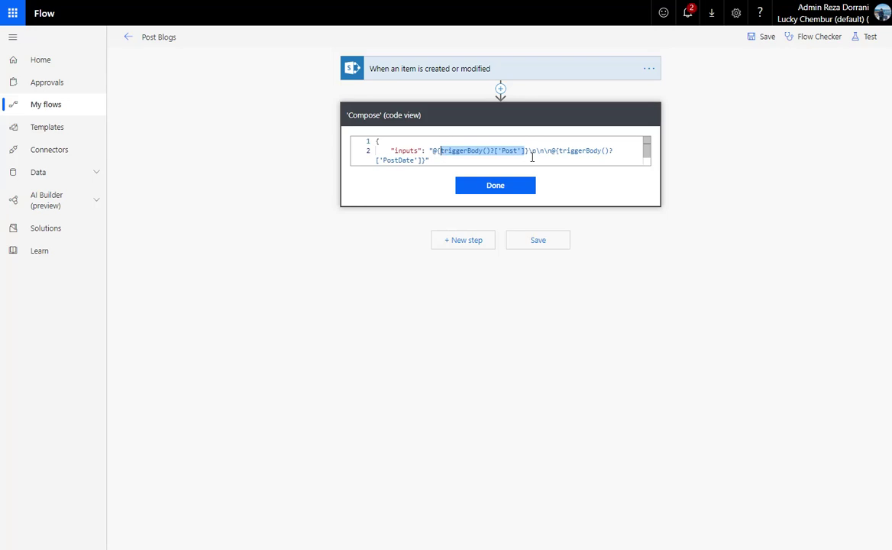
drag(535, 158, 479, 153)
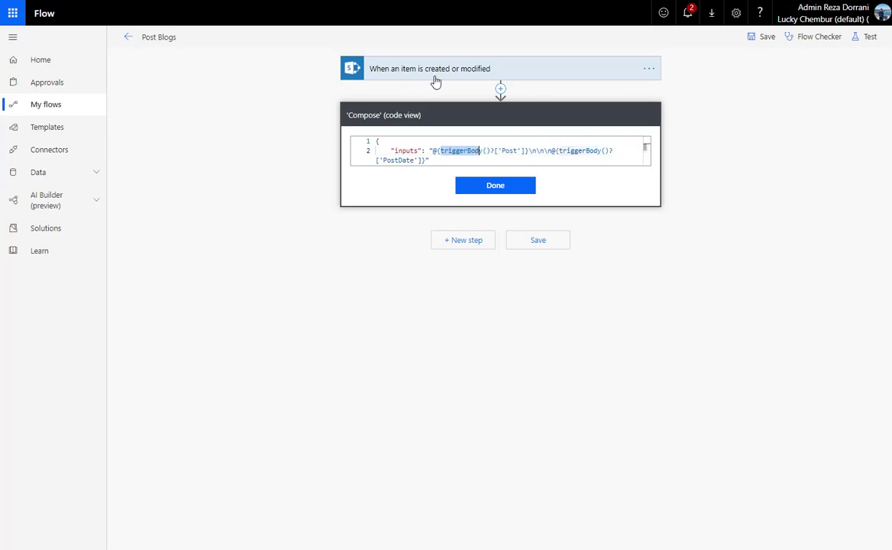
double_click(465, 150)
click(500, 150)
double_click(444, 151)
double_click(509, 151)
click(523, 151)
drag(441, 150, 525, 151)
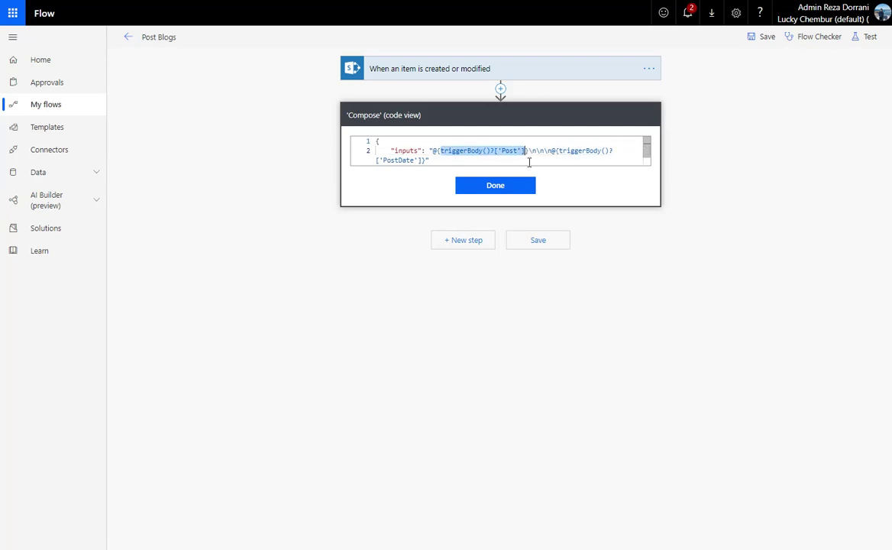
click(500, 190)
click(412, 80)
click(646, 70)
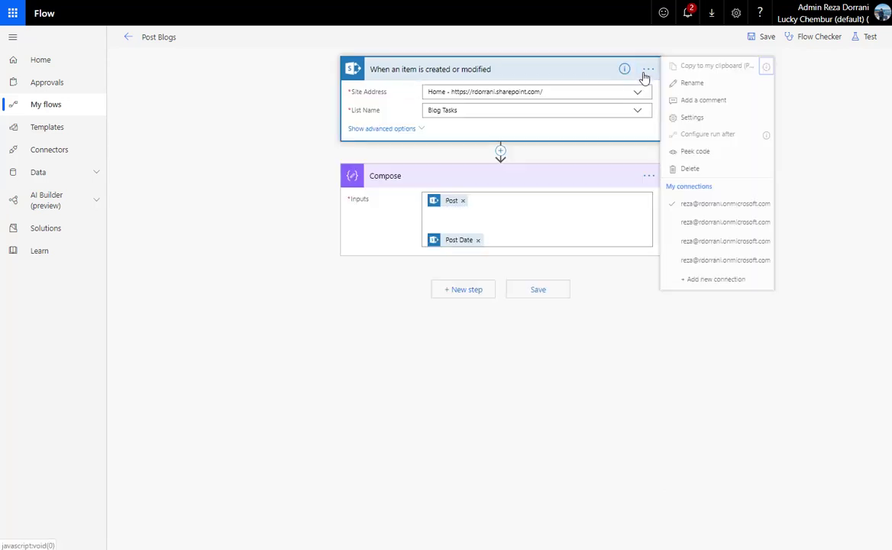
- Glance at the trigger's settings without changes and reveal its advanced options
click(695, 118)
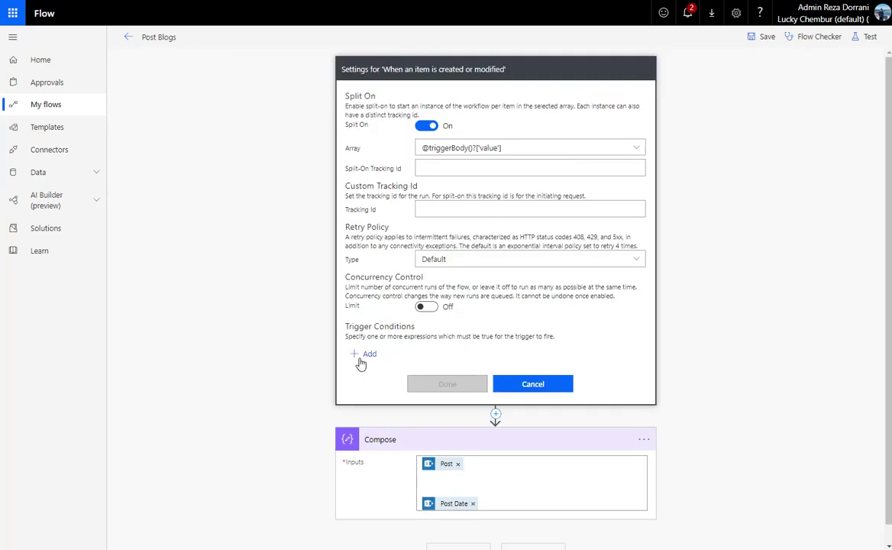
click(529, 385)
click(397, 130)
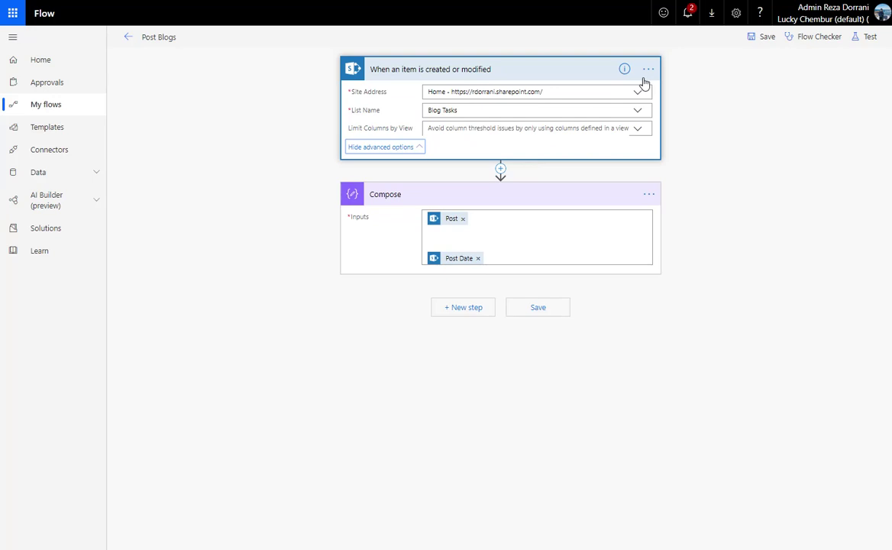
- Start an equals( expression on a new line of the Compose inputs
click(483, 255)
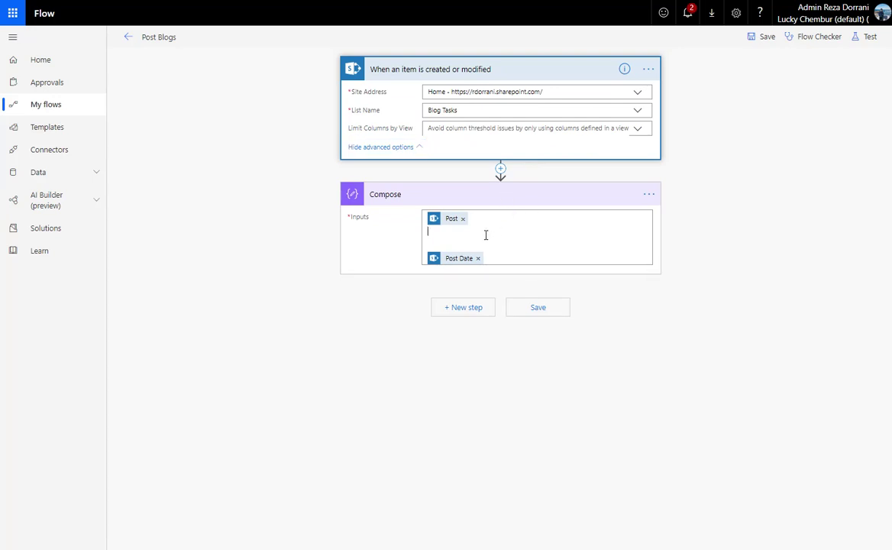
key(Return)
click(765, 208)
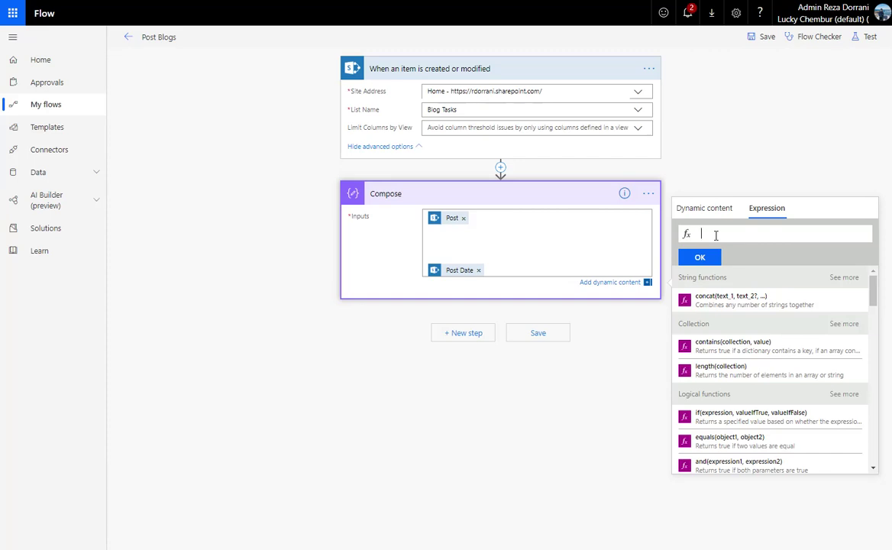
text(e)
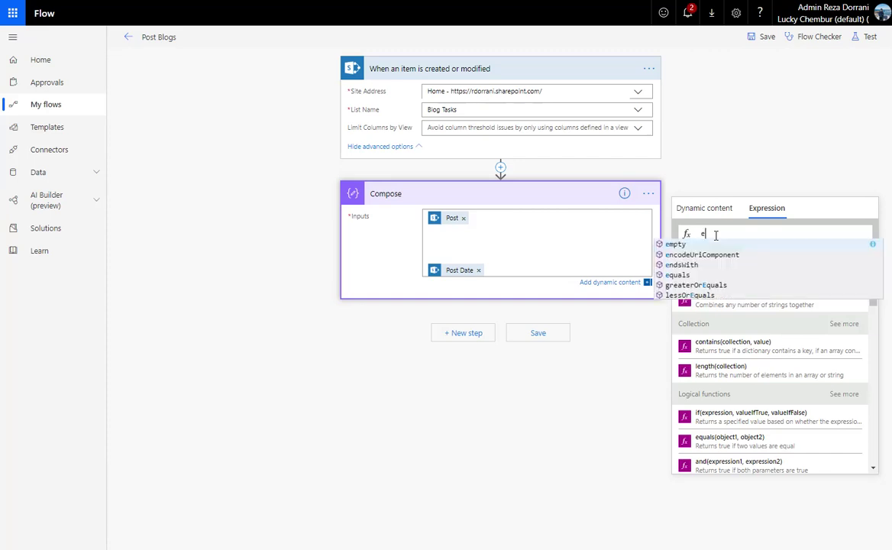
text(quals)
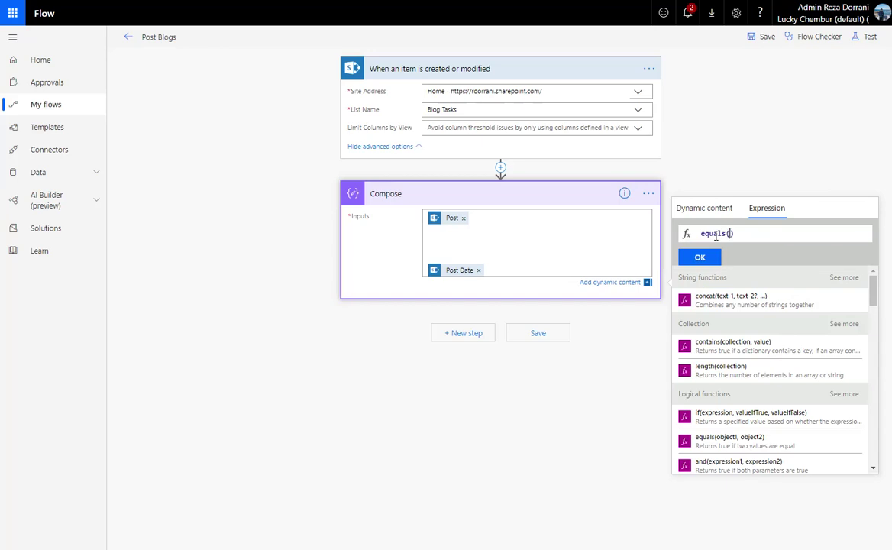
text((triggerBody()?['Post'])
drag(822, 233, 688, 239)
key(BackSpace)
click(726, 235)
key(BackSpace)
text(()
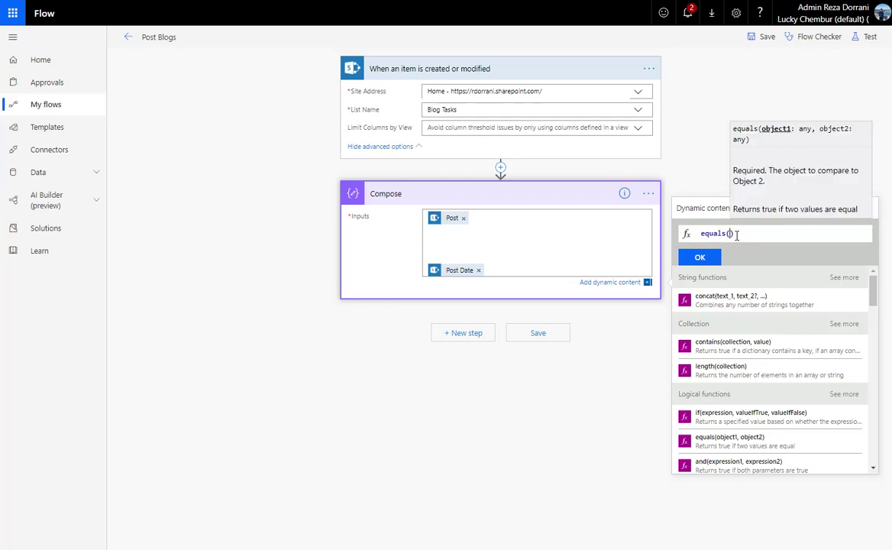
- Complete equals(triggerBody()?['Post'],true) with the Post field and add it to Compose inputs
click(697, 208)
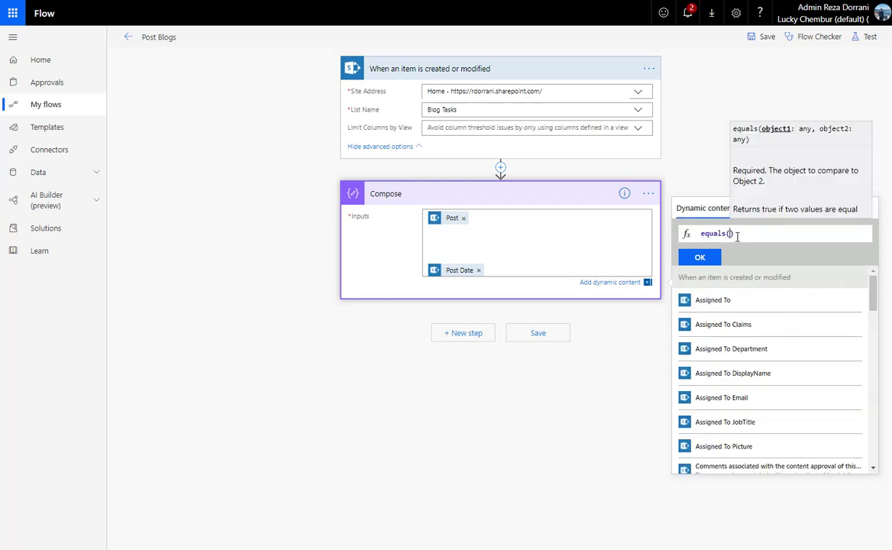
text(post)
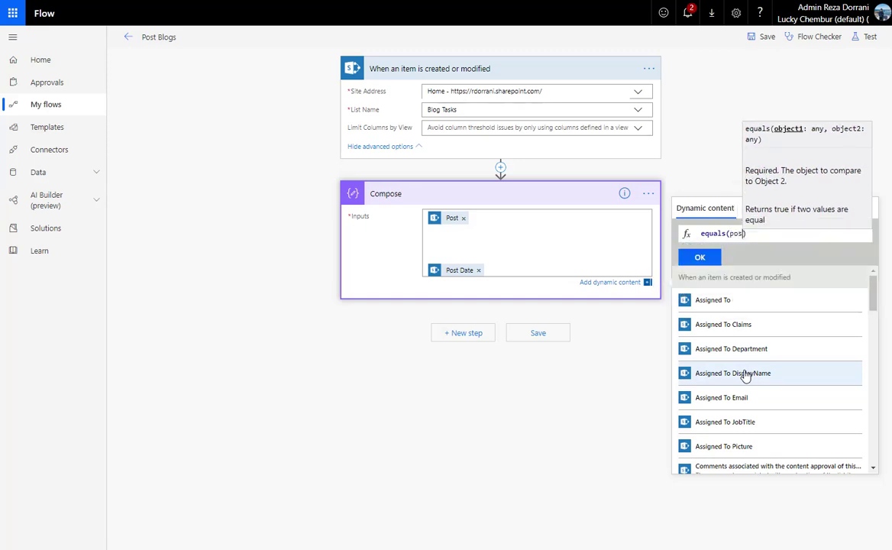
key(BackSpace)
key(BackSpace)
key(BackSpace)
key(BackSpace)
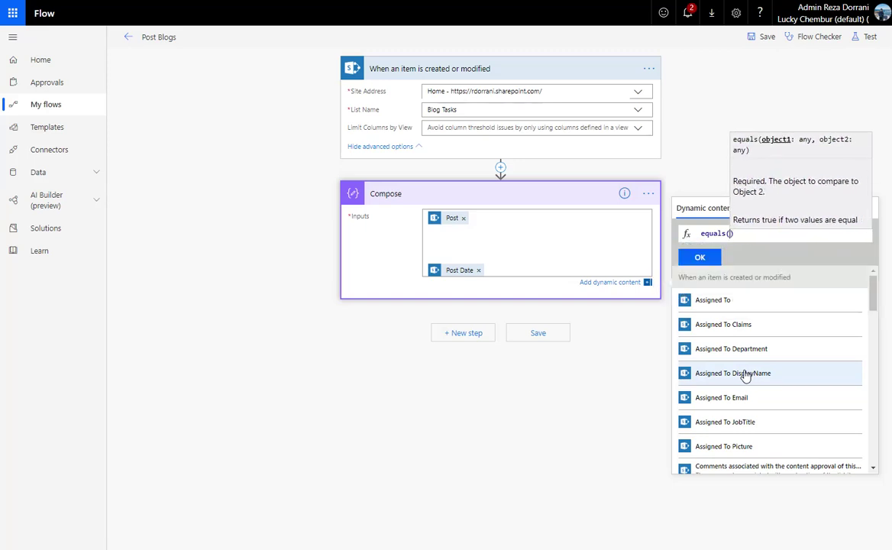
scroll(748, 382, down, 6)
scroll(755, 402, down, 5)
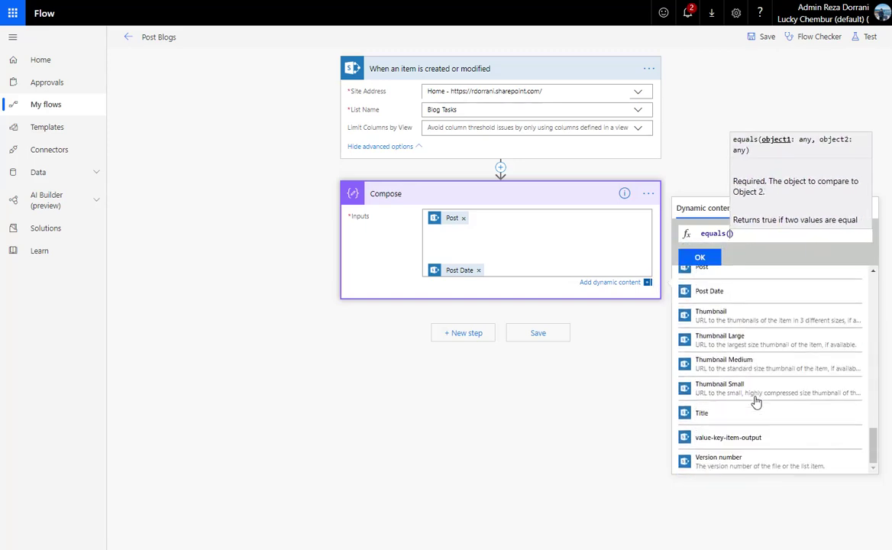
scroll(739, 337, up, 1)
click(745, 330)
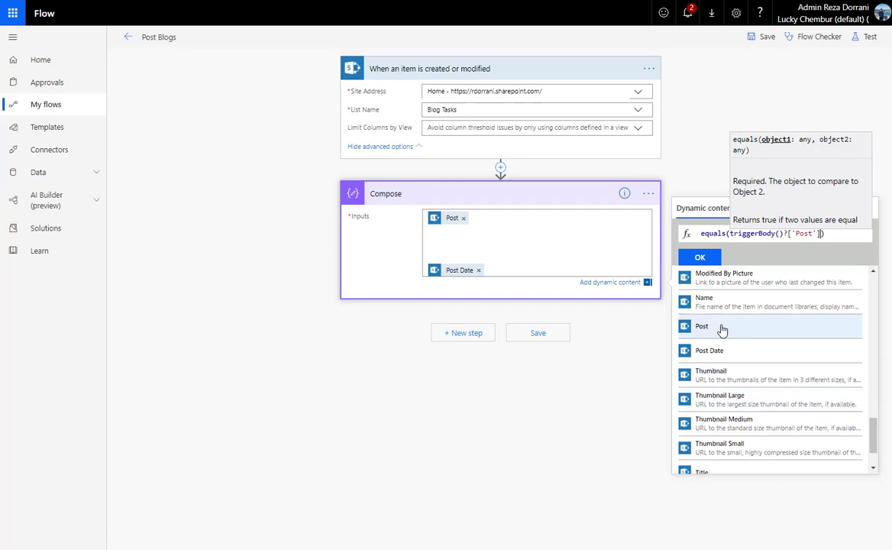
click(791, 233)
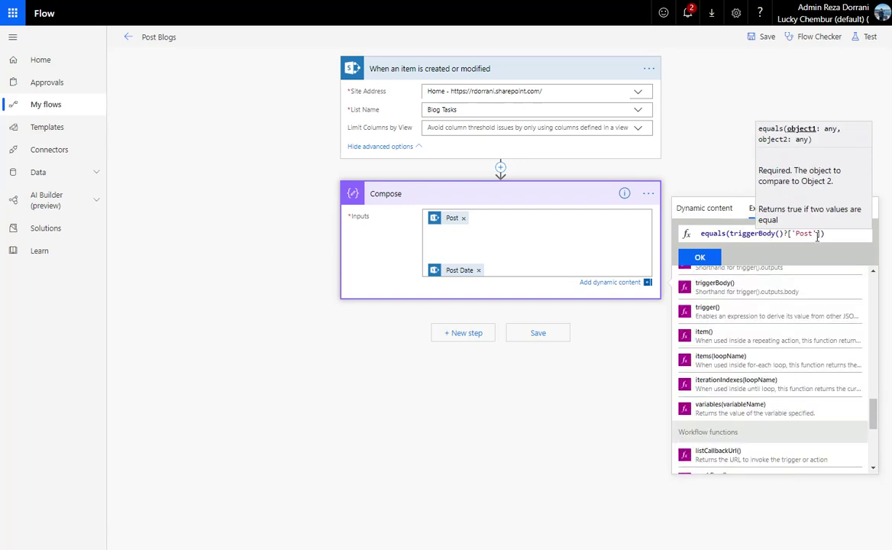
text(,true)
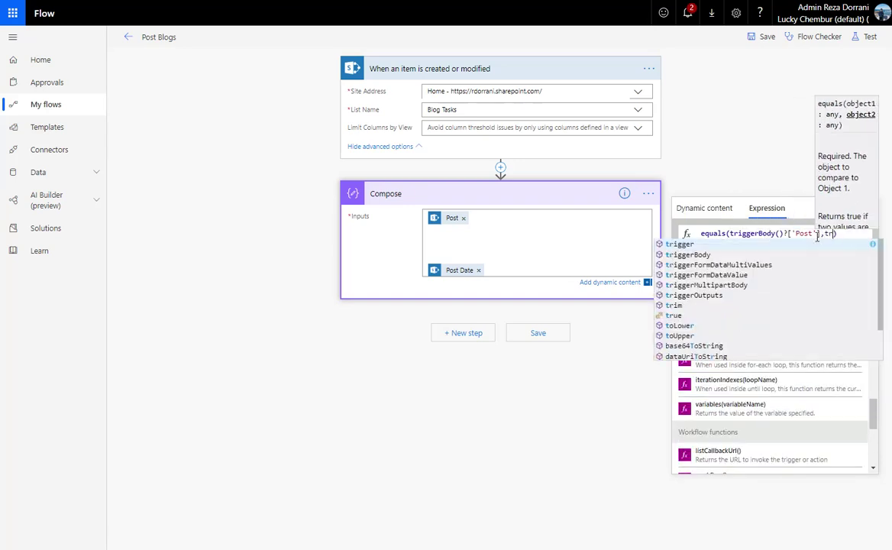
text())
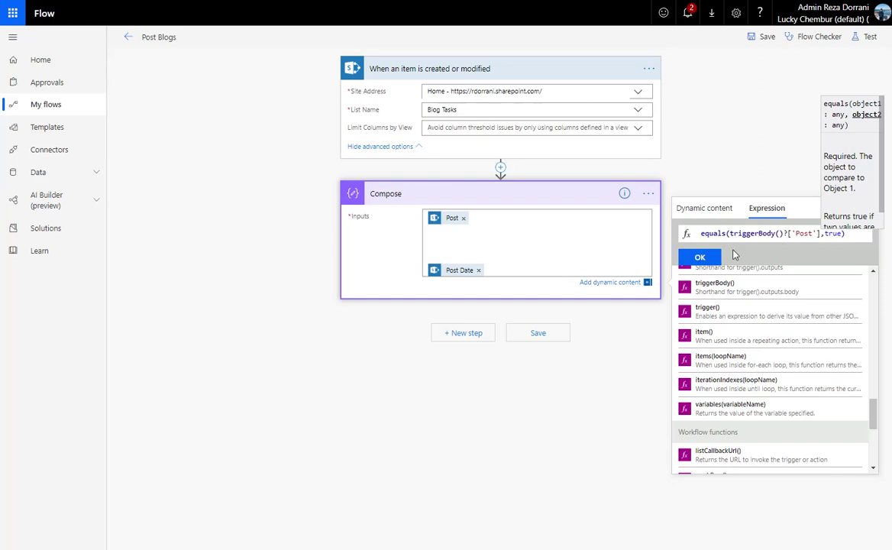
click(706, 258)
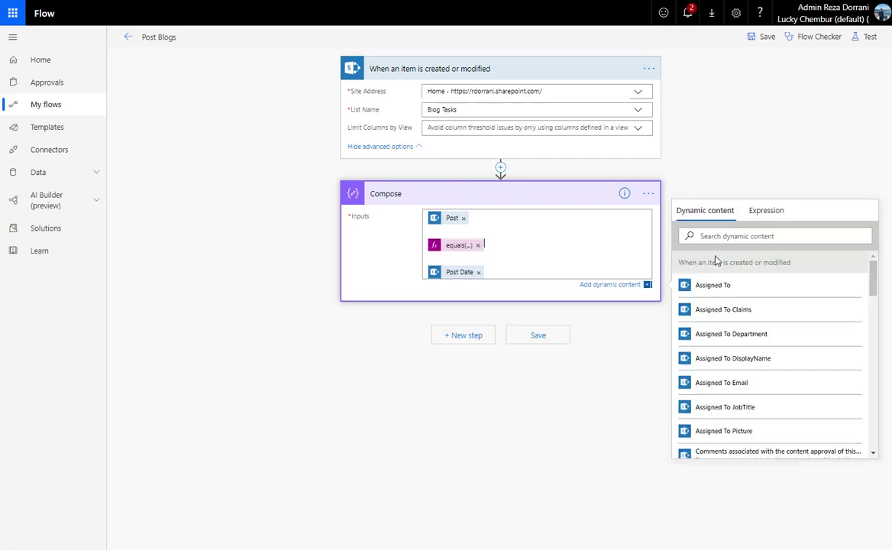
click(462, 245)
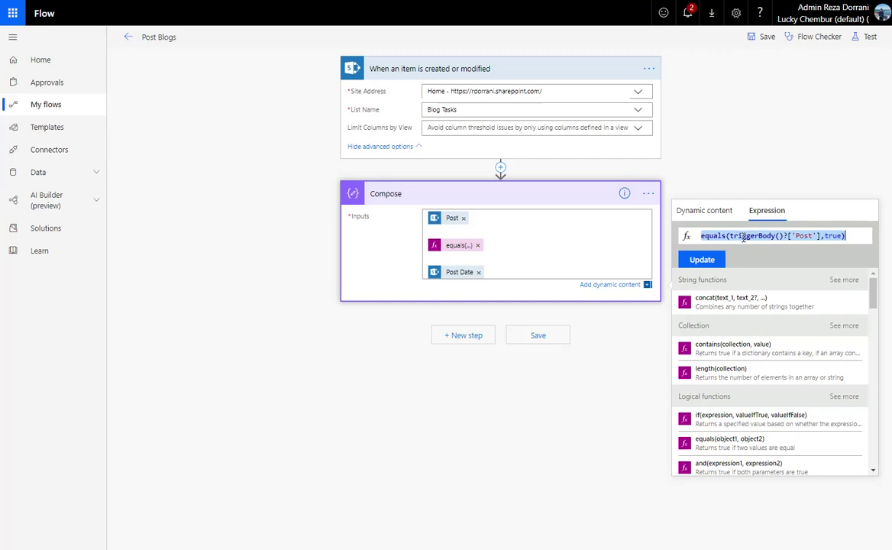
click(648, 68)
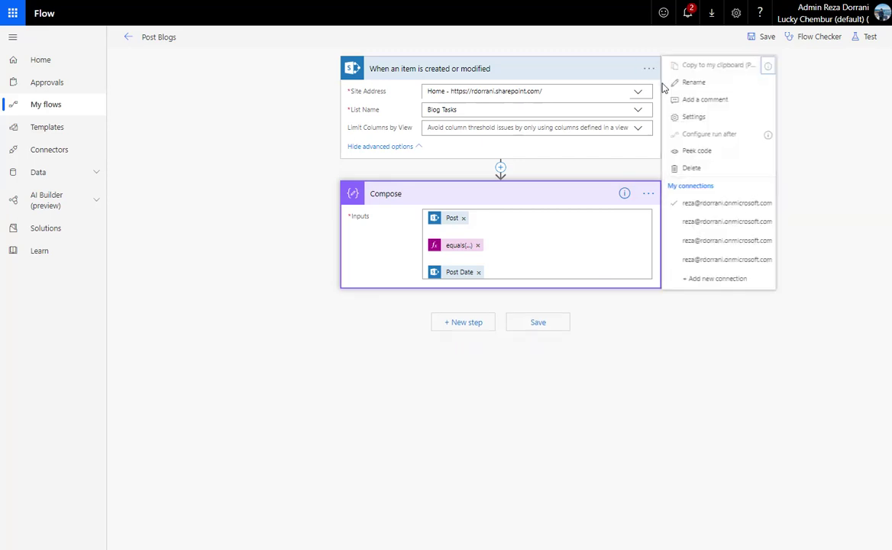
click(687, 118)
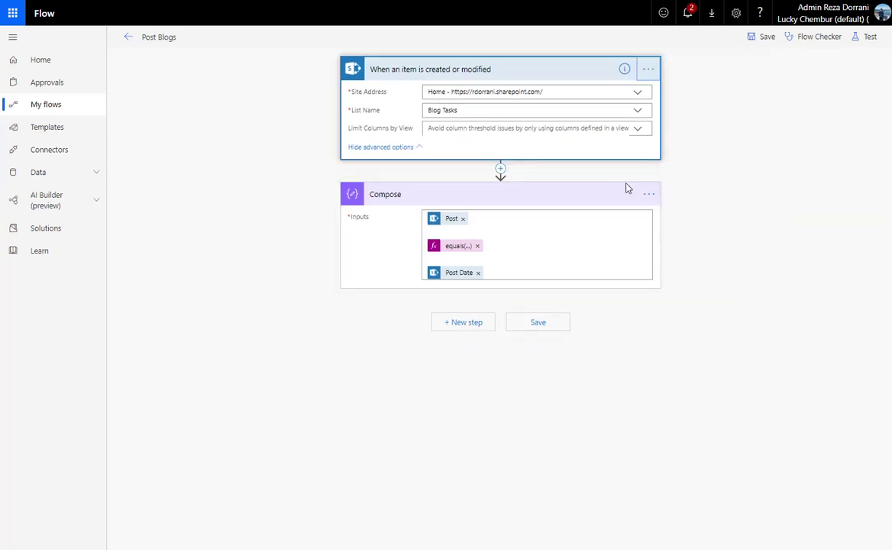
click(366, 353)
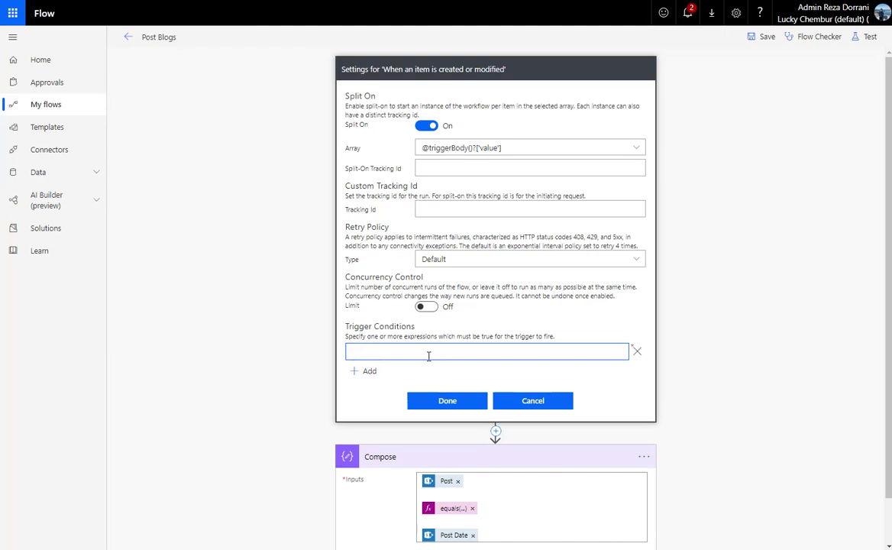
text(equals(triggerBody()?['Post'],true))
text(@)
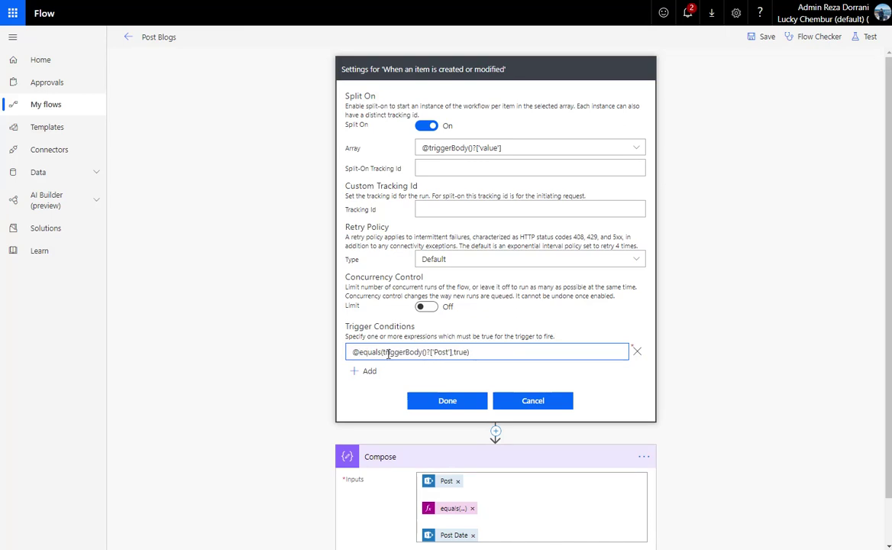
click(458, 402)
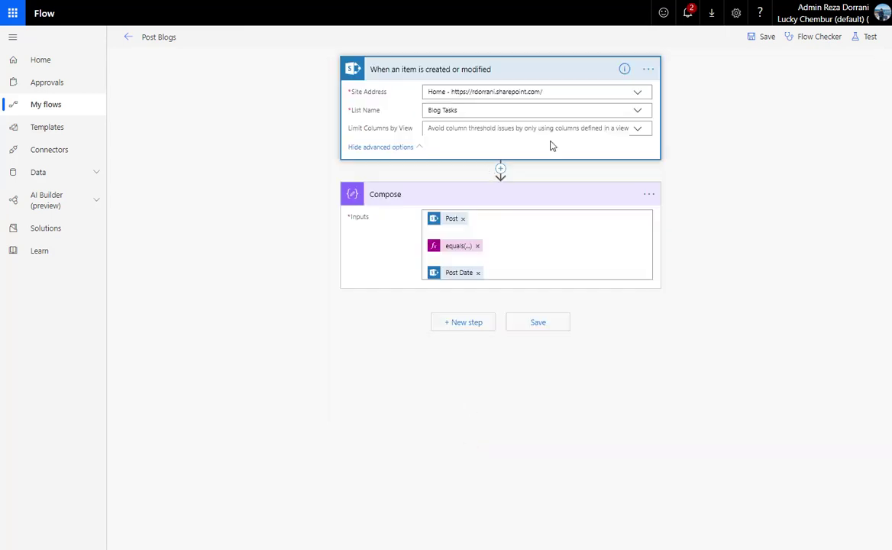
click(762, 38)
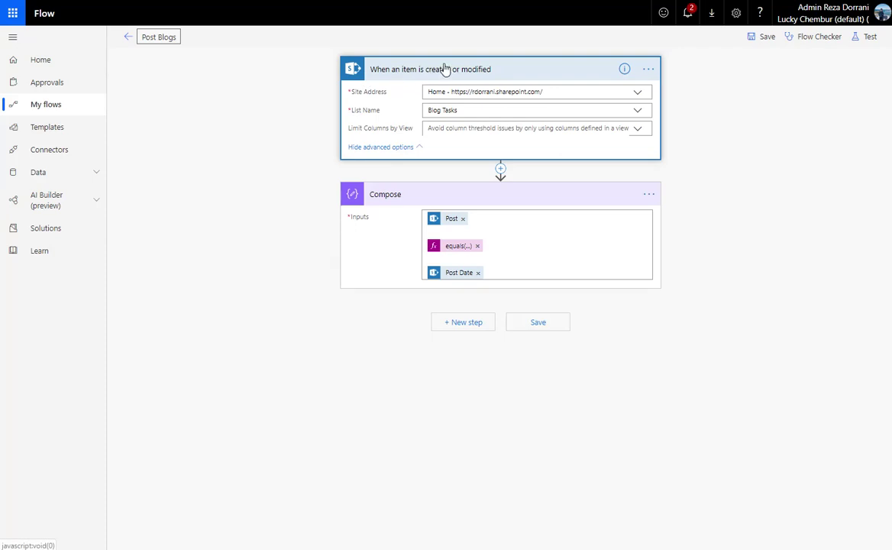
- Review the saved trigger condition in the trigger settings without changing it
click(647, 70)
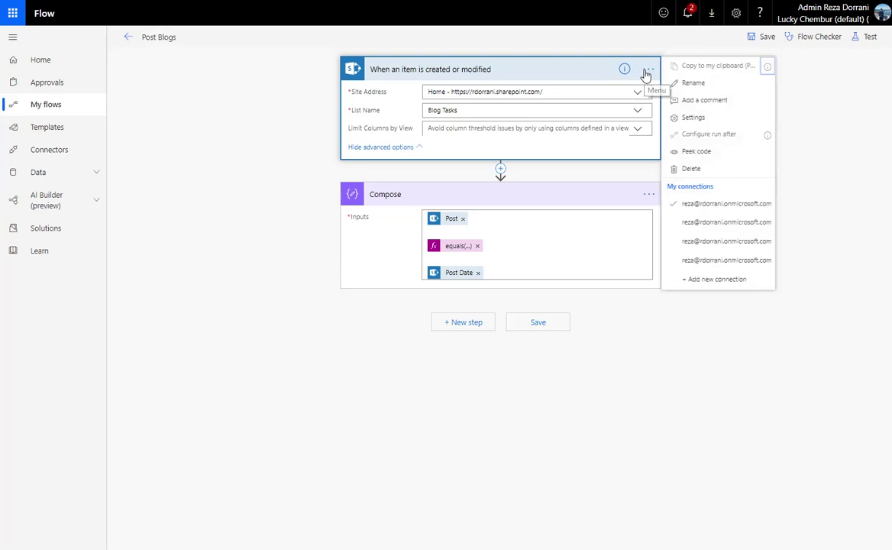
click(692, 117)
click(420, 353)
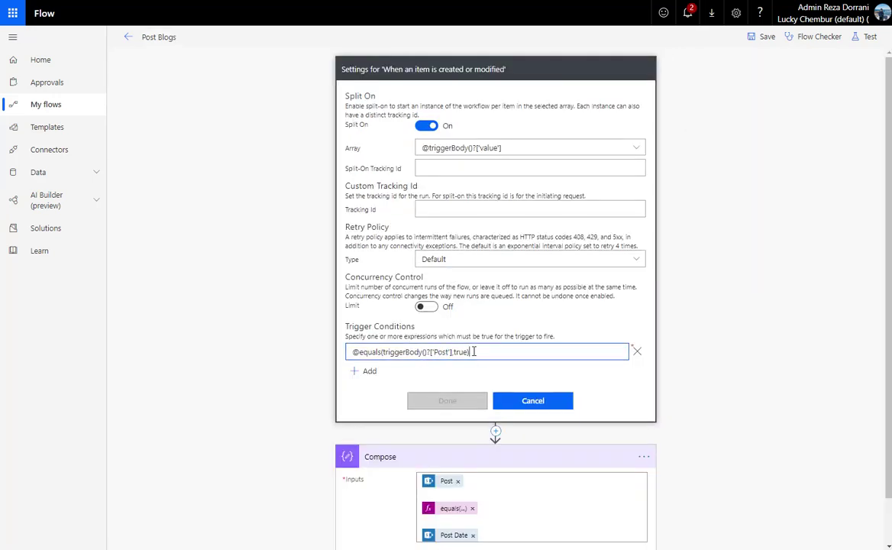
double_click(460, 352)
click(534, 403)
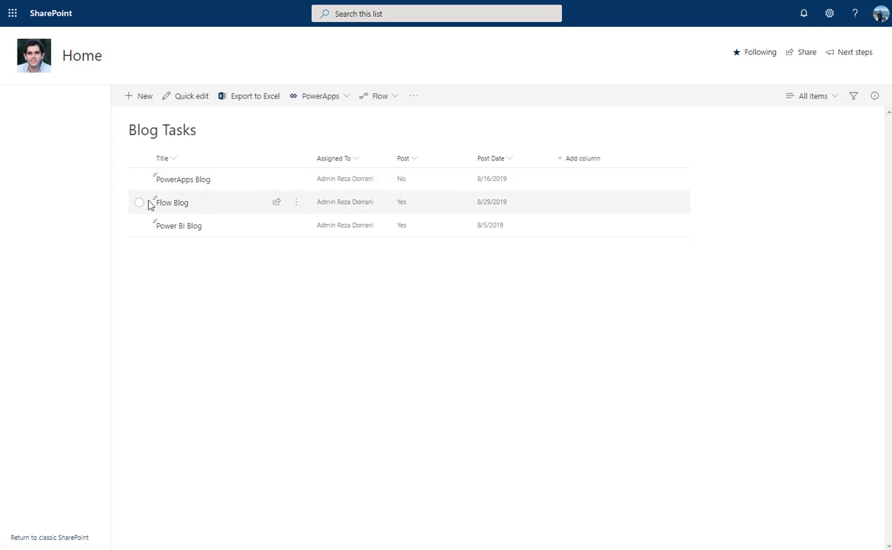
- Switch Flow Blog's Post to No and save the item
click(139, 179)
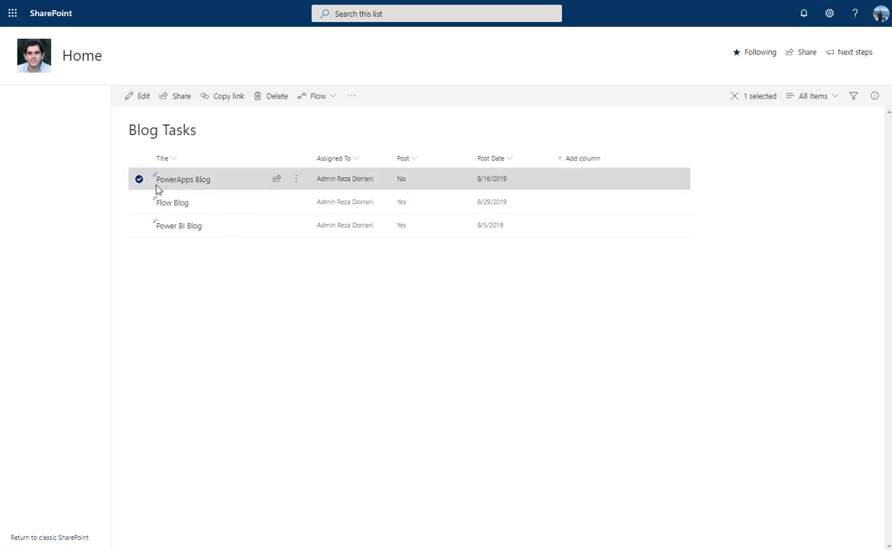
click(155, 205)
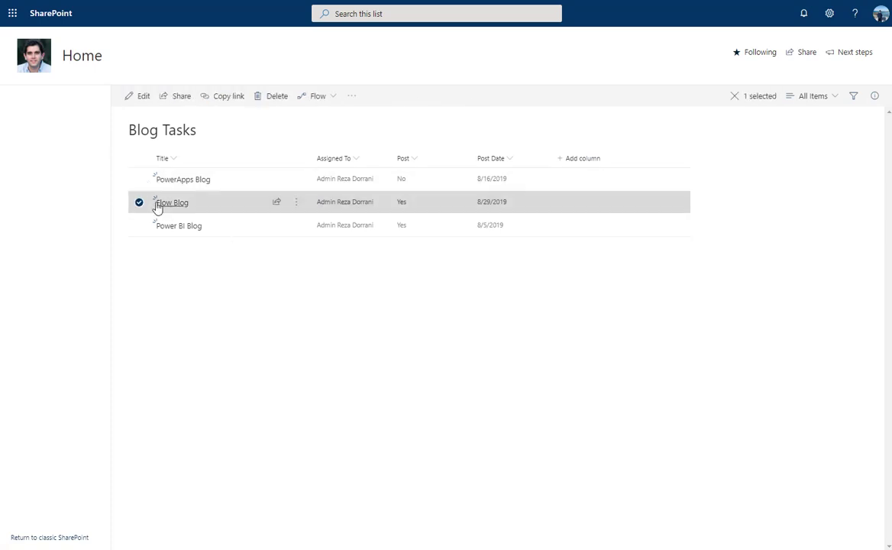
click(143, 97)
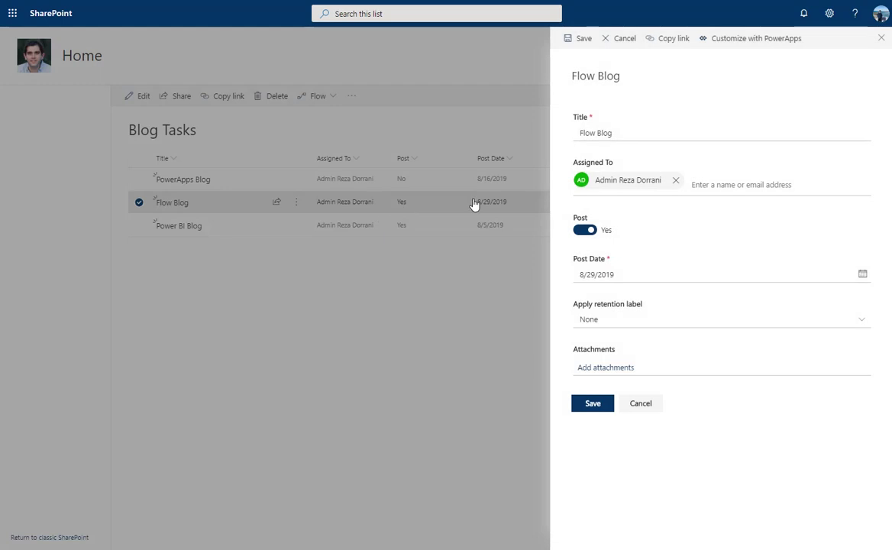
click(585, 230)
click(594, 405)
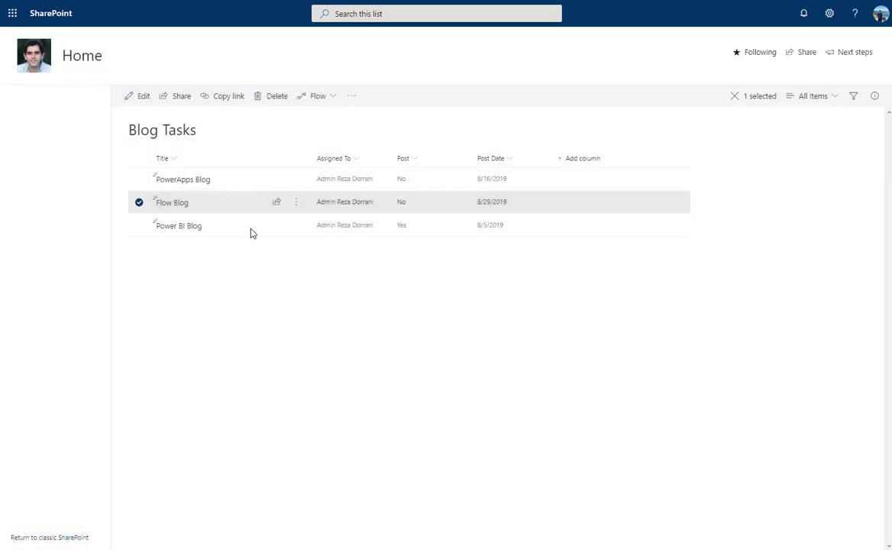
- Reload the Post Blogs details page twice to check for new runs
click(140, 202)
key(ctrl+Tab)
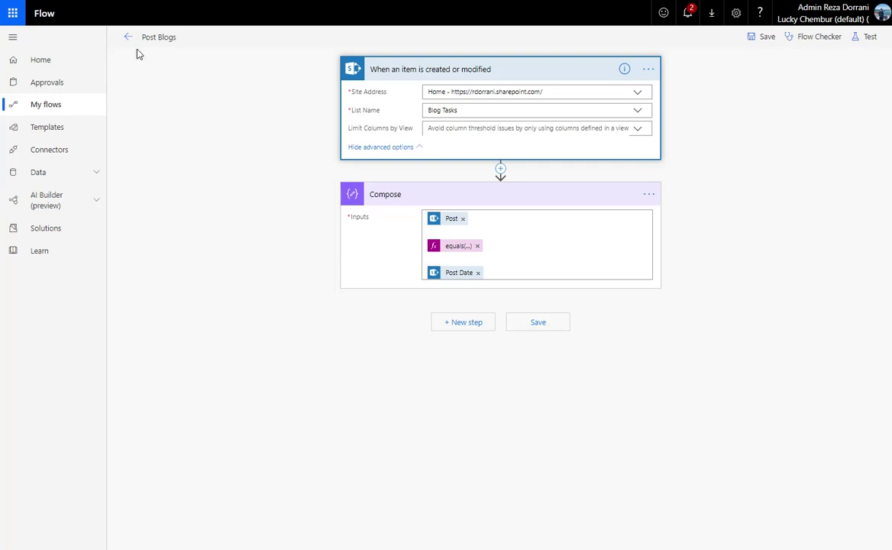
click(125, 36)
right_click(643, 303)
click(663, 335)
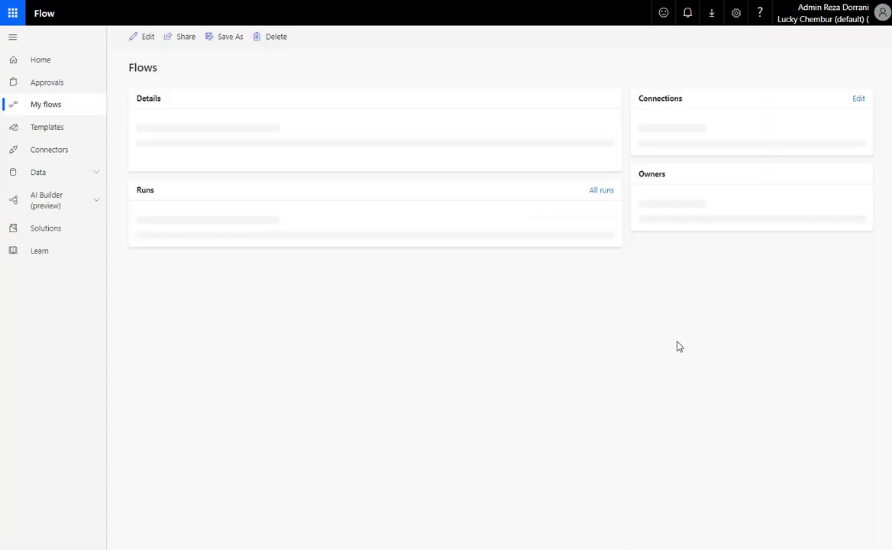
right_click(786, 310)
click(807, 347)
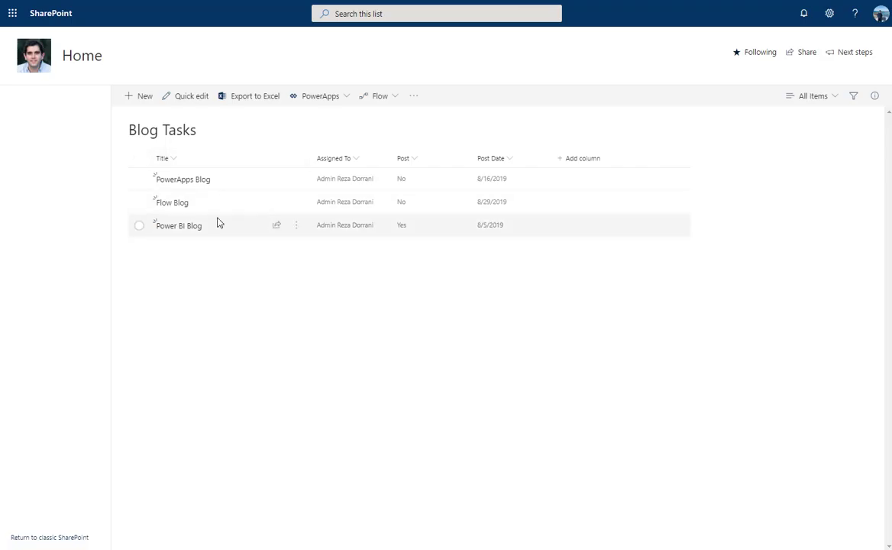
- Switch Flow Blog's Post back to Yes and save it
click(140, 202)
click(142, 96)
click(586, 229)
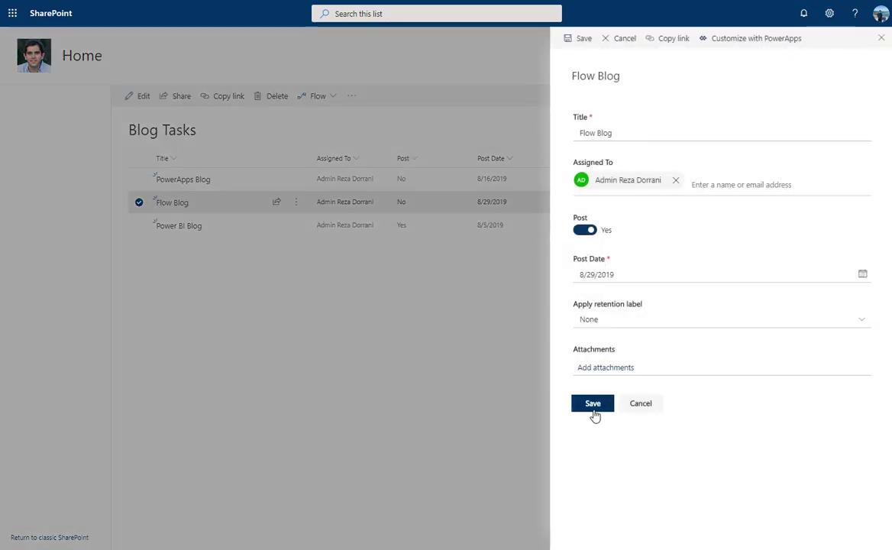
click(592, 405)
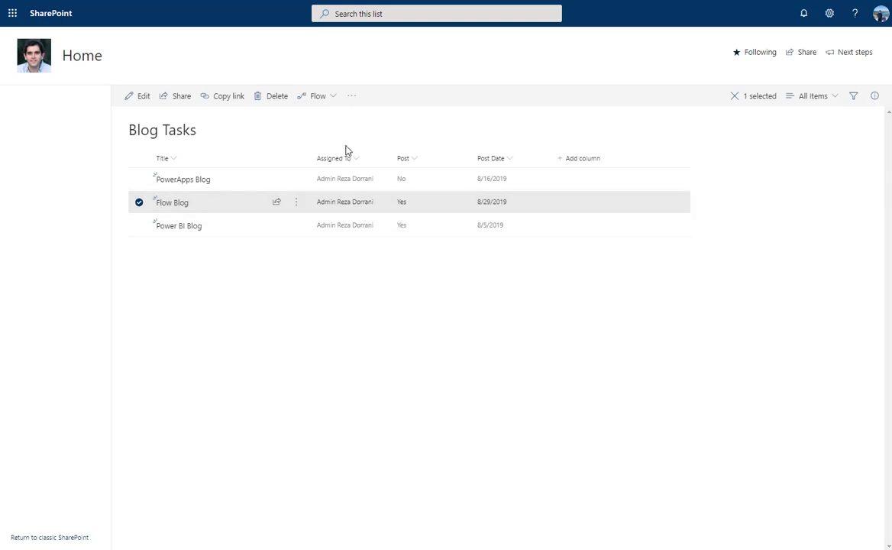
- Reload the Post Blogs details three times, confirming two succeeded runs, then return to Blog Tasks
key(ctrl+Tab)
right_click(508, 159)
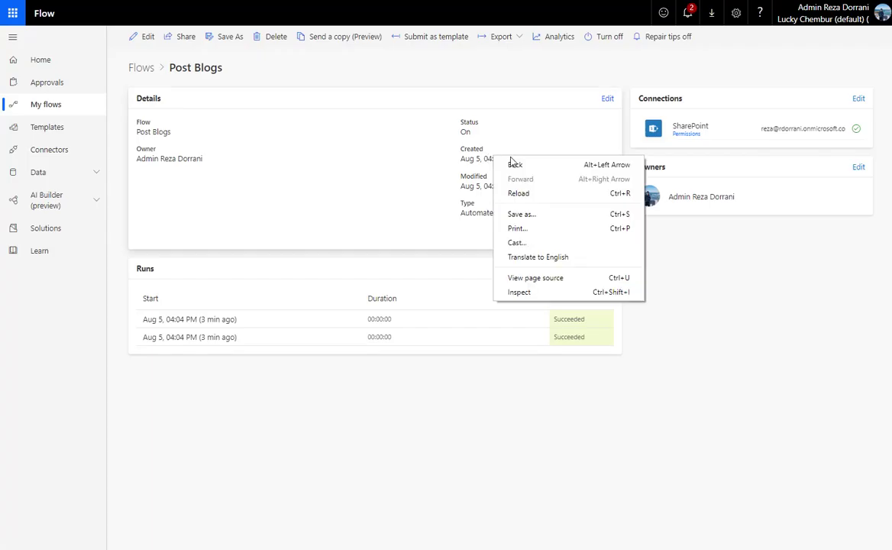
click(543, 197)
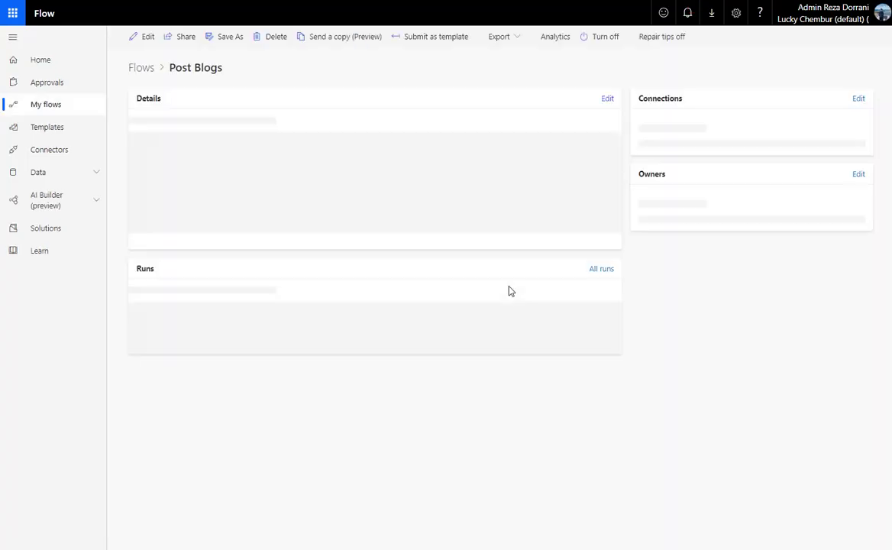
right_click(708, 307)
click(732, 340)
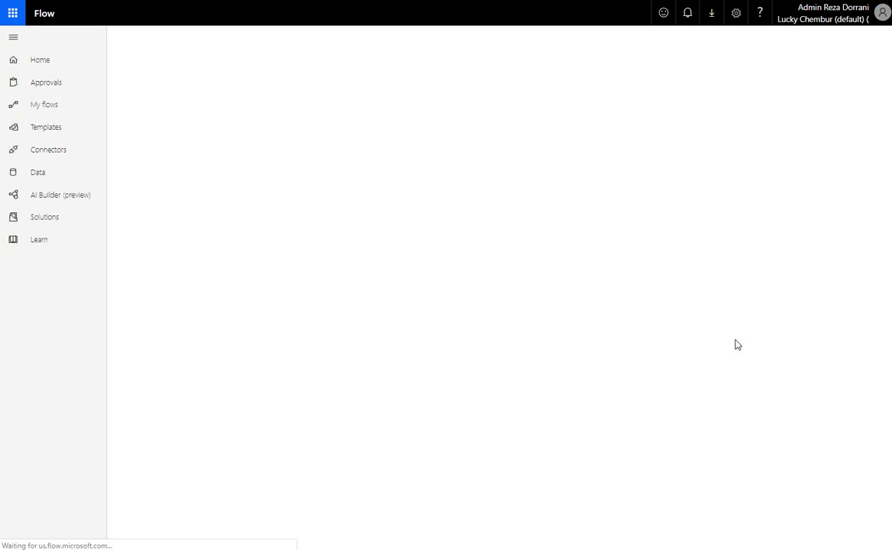
right_click(714, 340)
click(728, 355)
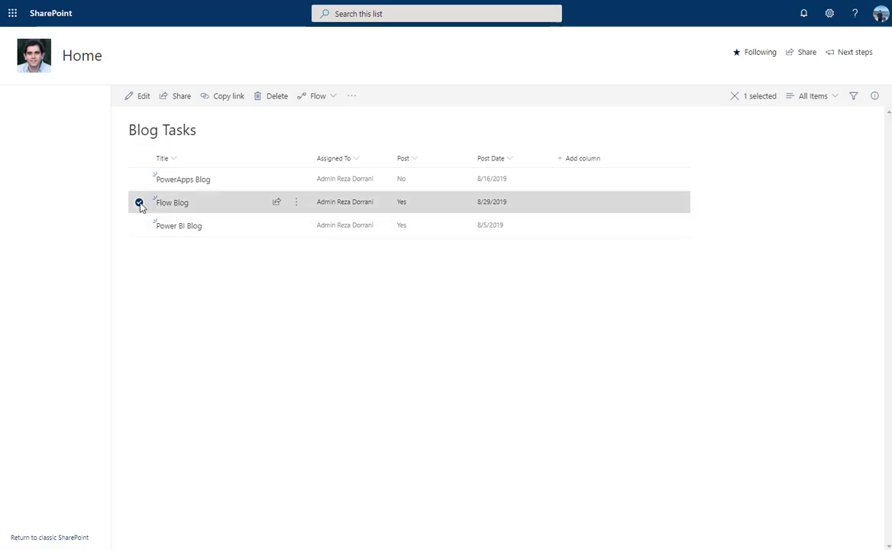
click(137, 200)
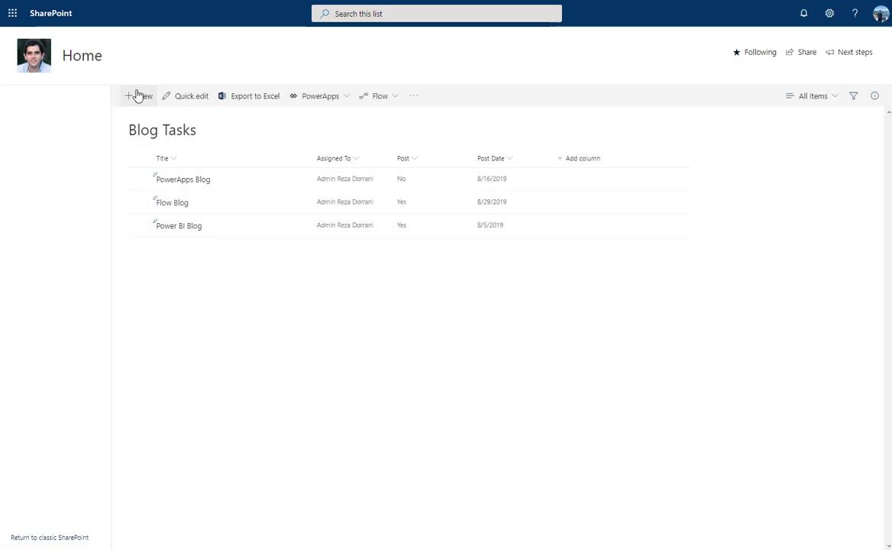
- Start a new Blog Tasks item titled AI Builder Blog and assign it to the suggested person
click(139, 93)
click(601, 133)
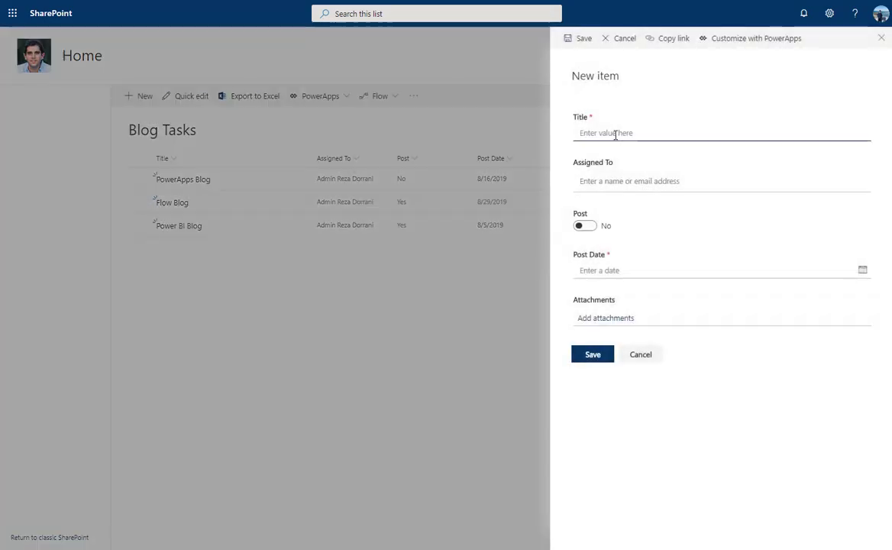
text(AI Builder Blog)
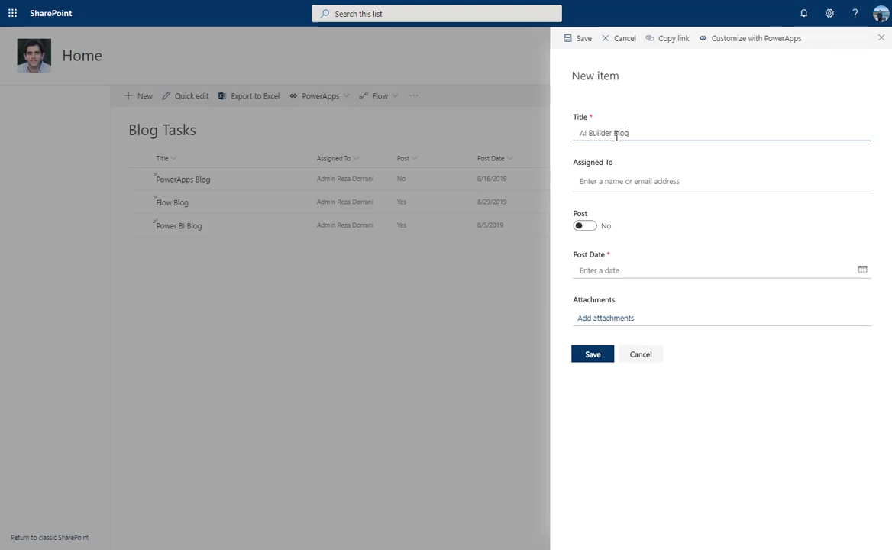
click(626, 177)
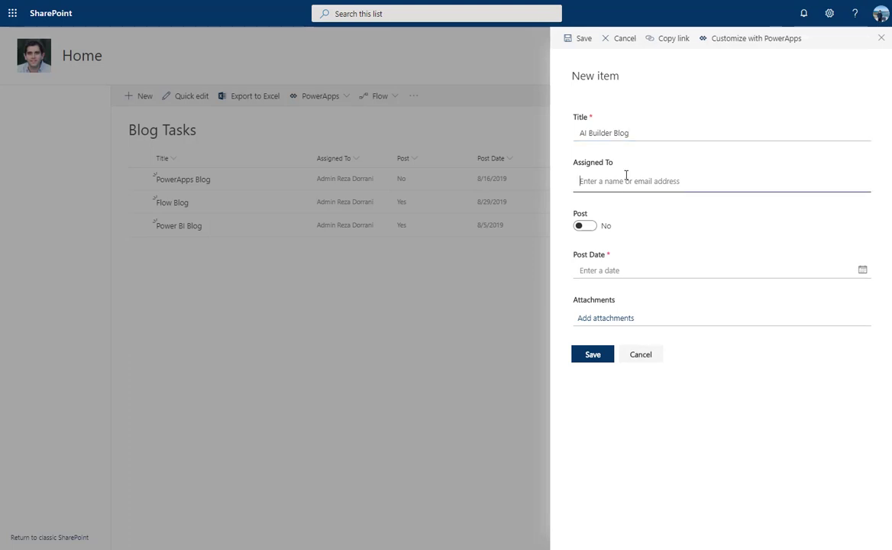
text(reza)
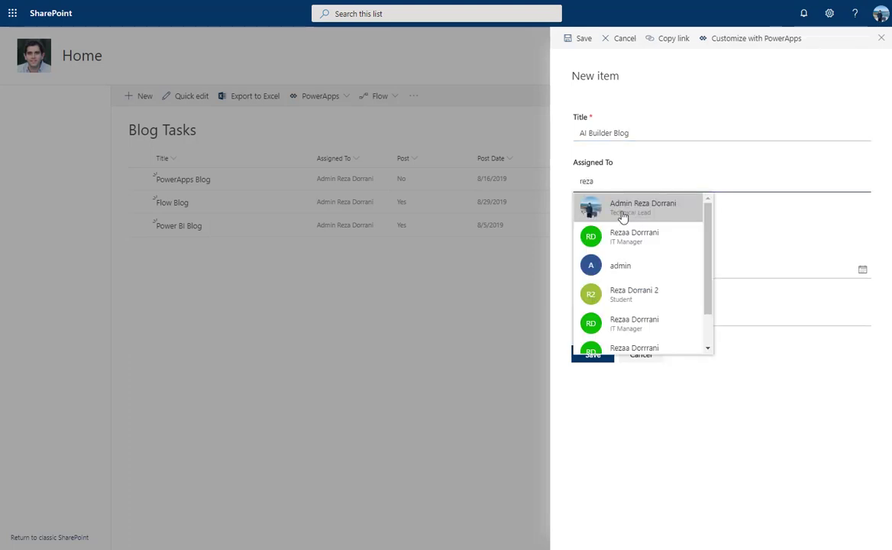
click(625, 211)
- Turn Post on, set Post Date to 8/14/2019, and save the item
click(585, 231)
click(639, 273)
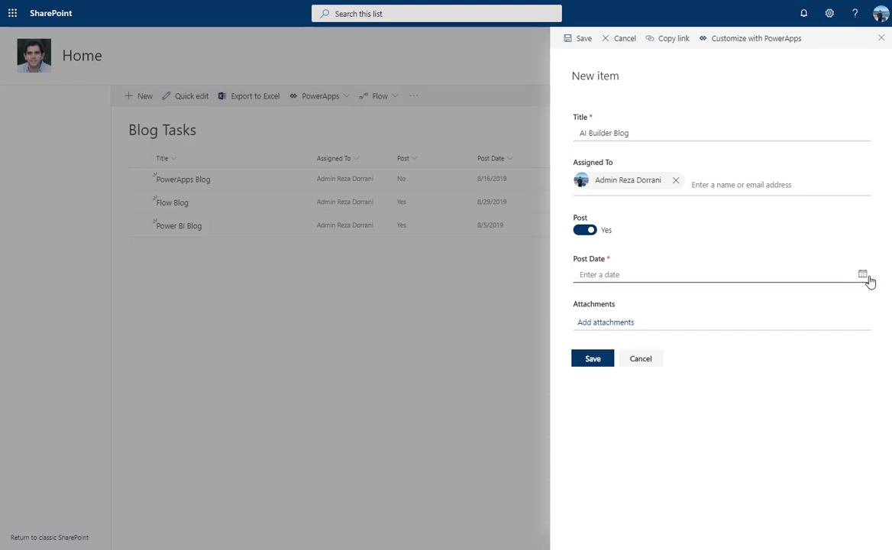
click(862, 274)
click(663, 370)
click(590, 359)
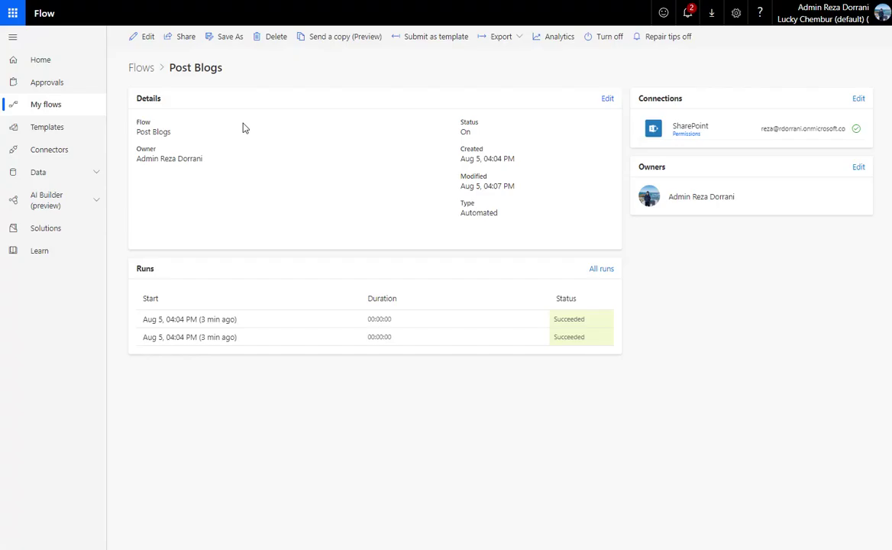
- Reload the Post Blogs details and open the latest run from 4:08:44 PM
key(F5)
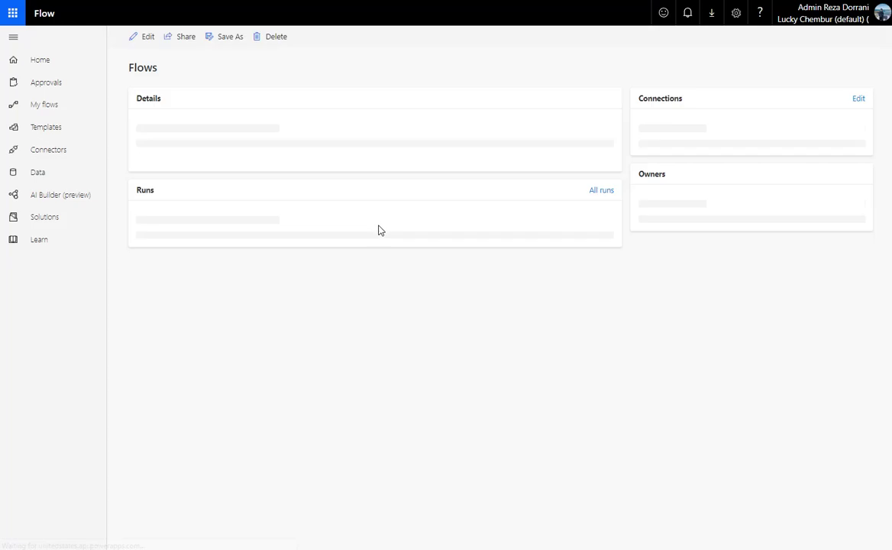
right_click(342, 178)
click(366, 212)
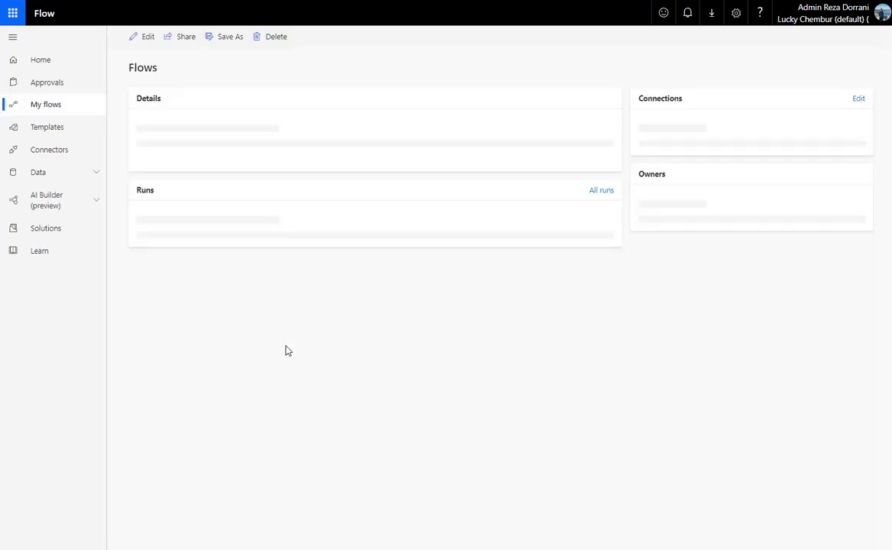
click(227, 320)
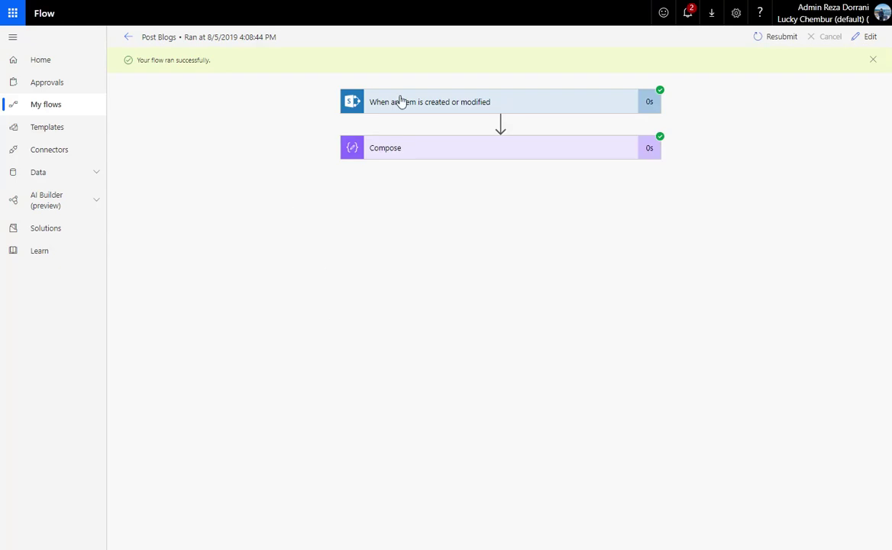
- Expand the trigger to review its outputs, then collapse it back to the step overview
click(401, 102)
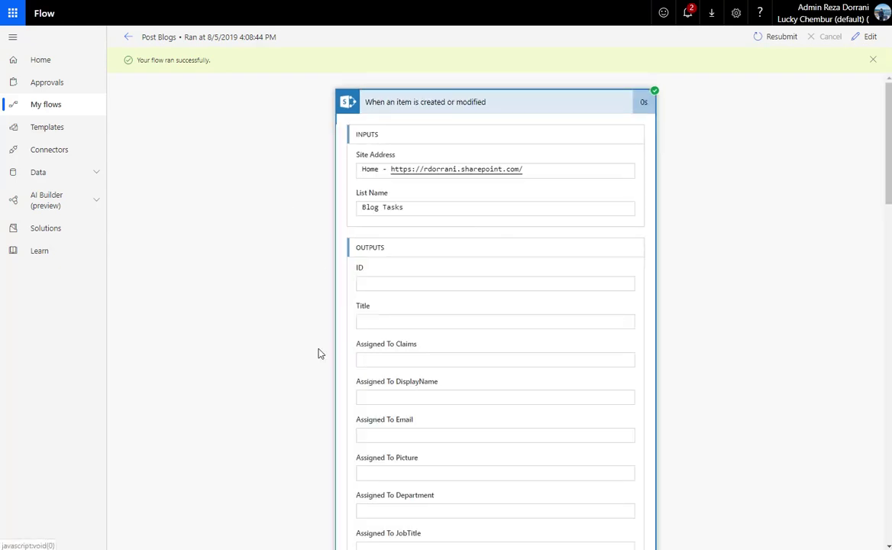
scroll(319, 353, down, 10)
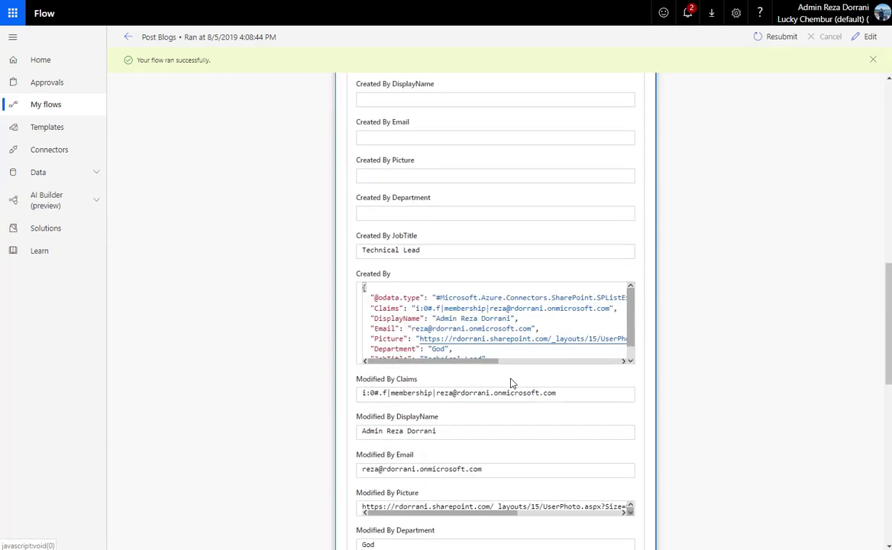
scroll(443, 424, down, 2)
scroll(449, 431, up, 6)
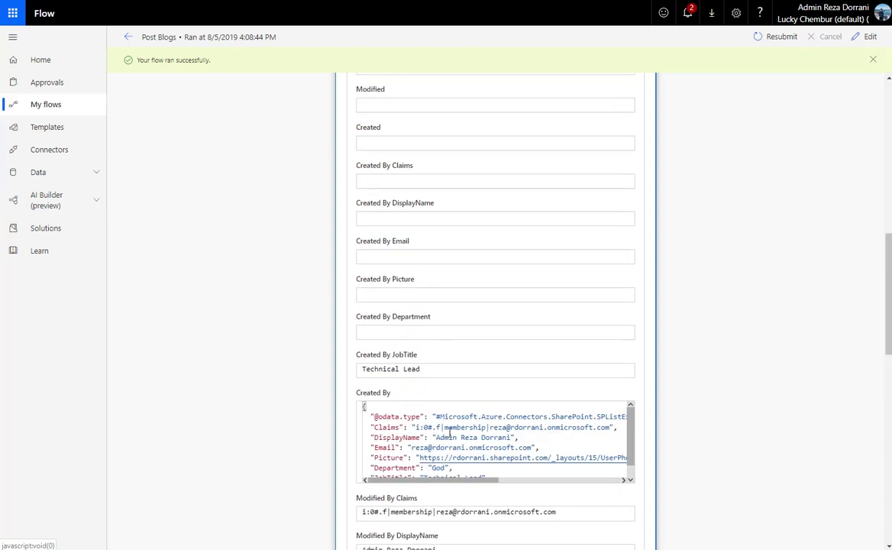
scroll(437, 354, up, 5)
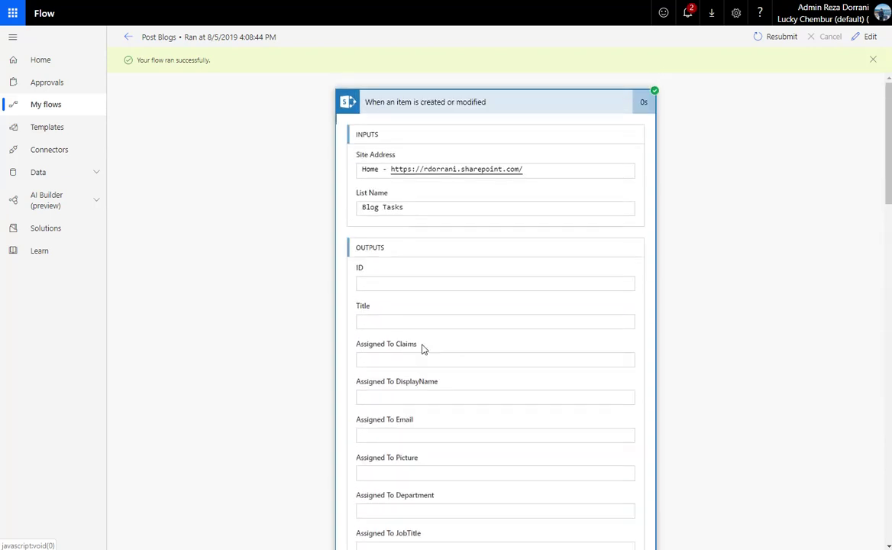
click(397, 102)
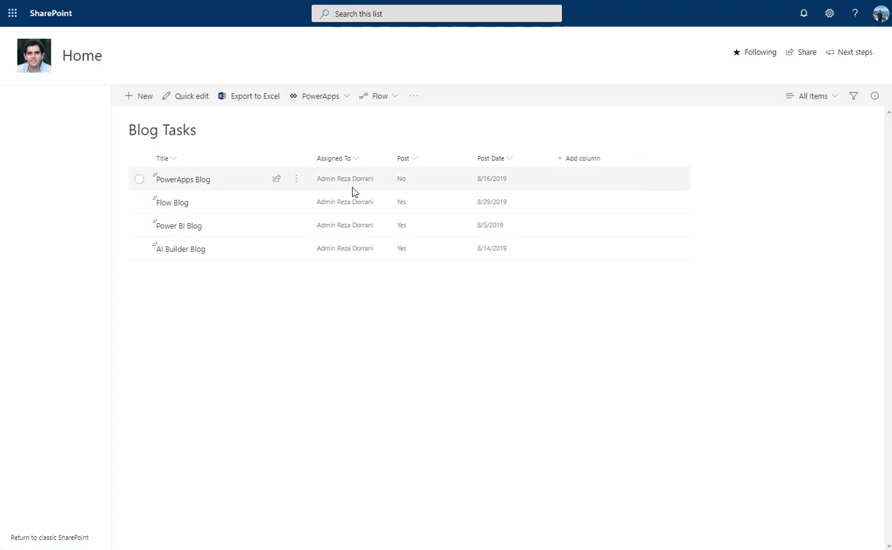
- Select the Flow Blog item in Blog Tasks, then go back to the Post Blogs run history
click(139, 201)
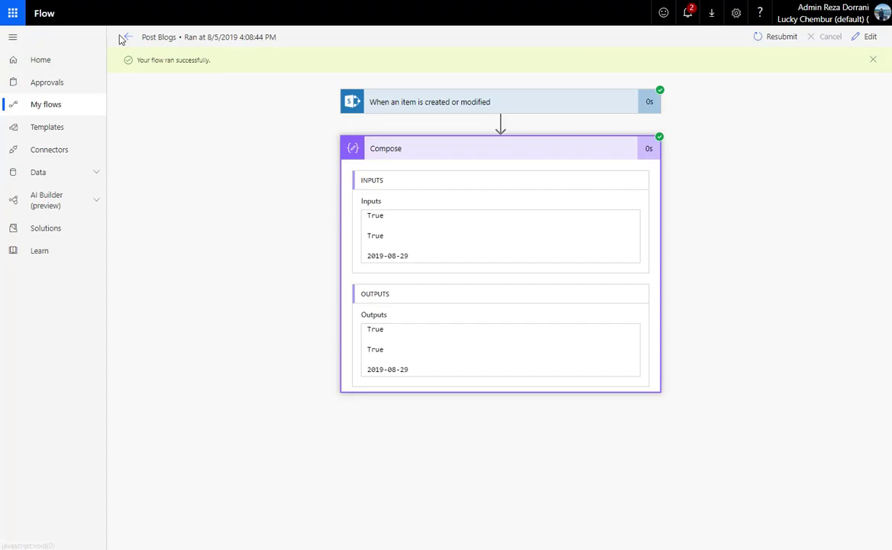
click(125, 36)
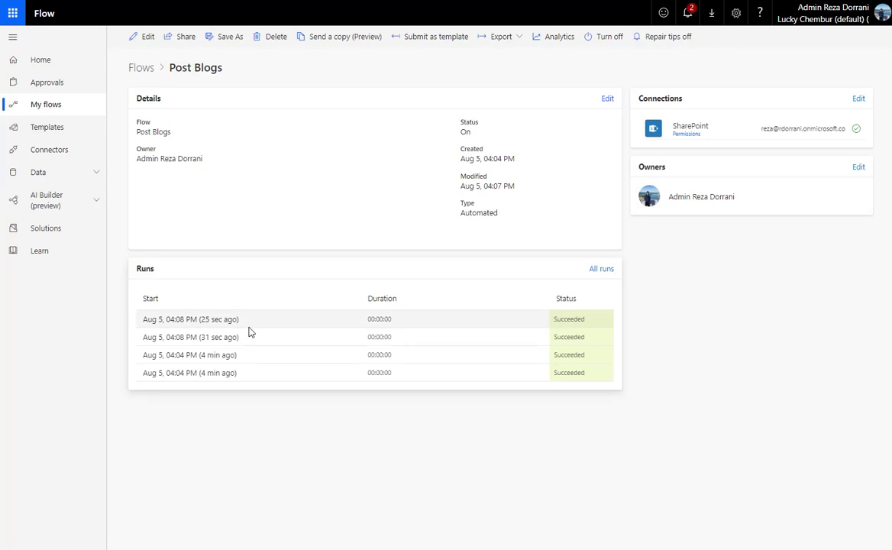
- In the newest run, inspect Compose and trigger outputs, highlighting the AI Builder Blog title
click(196, 325)
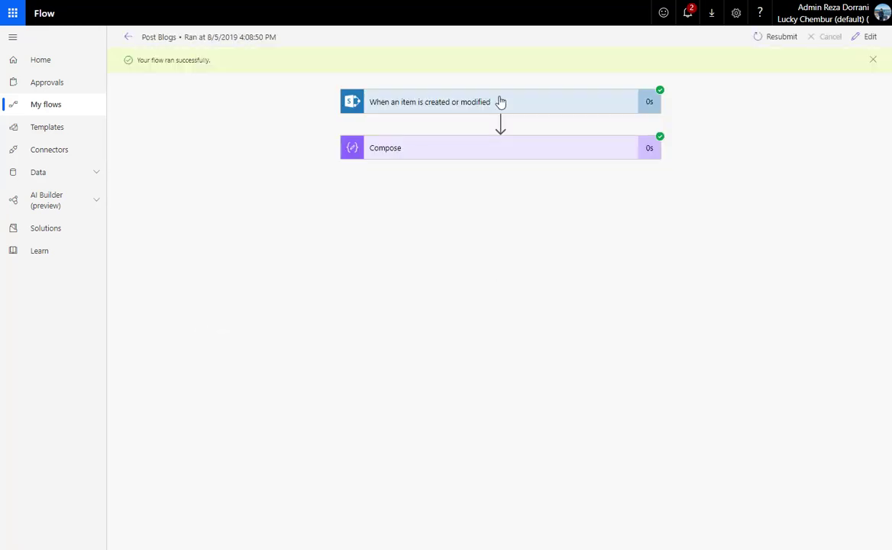
click(480, 147)
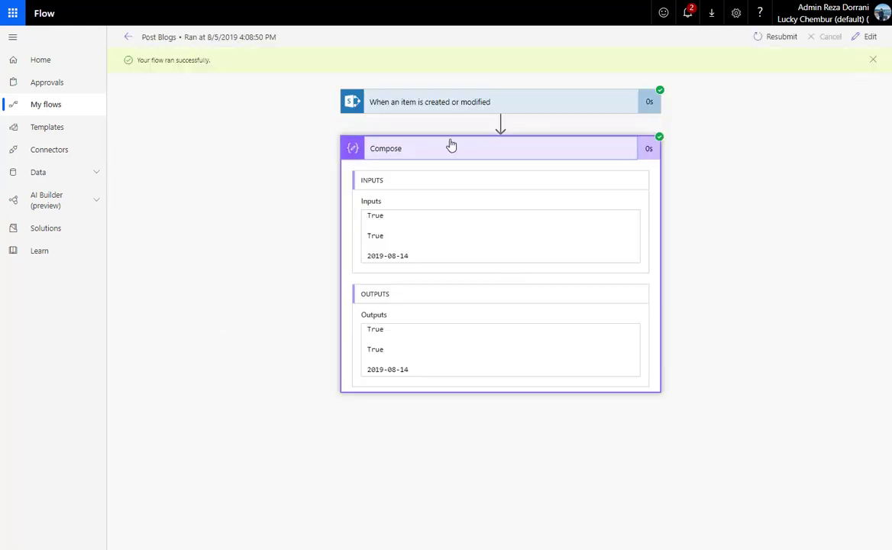
key(ctrl+Tab)
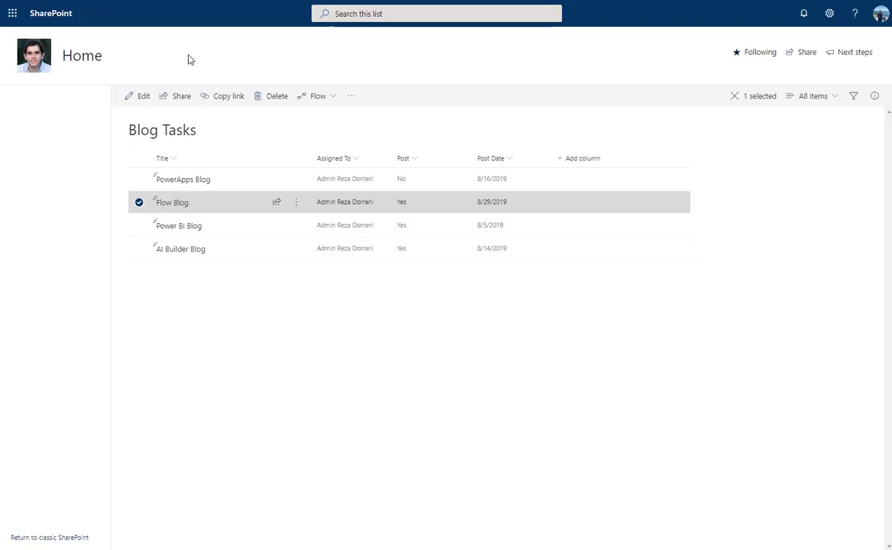
key(ctrl+Tab)
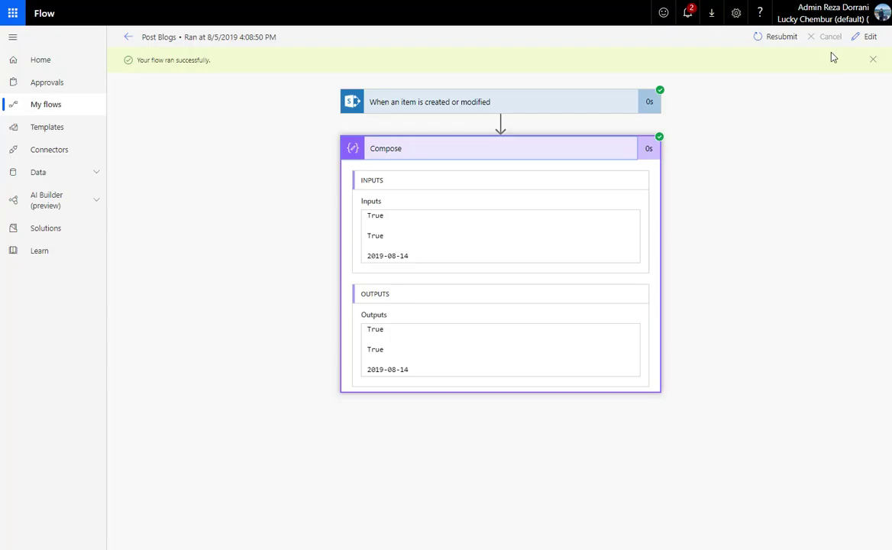
click(529, 102)
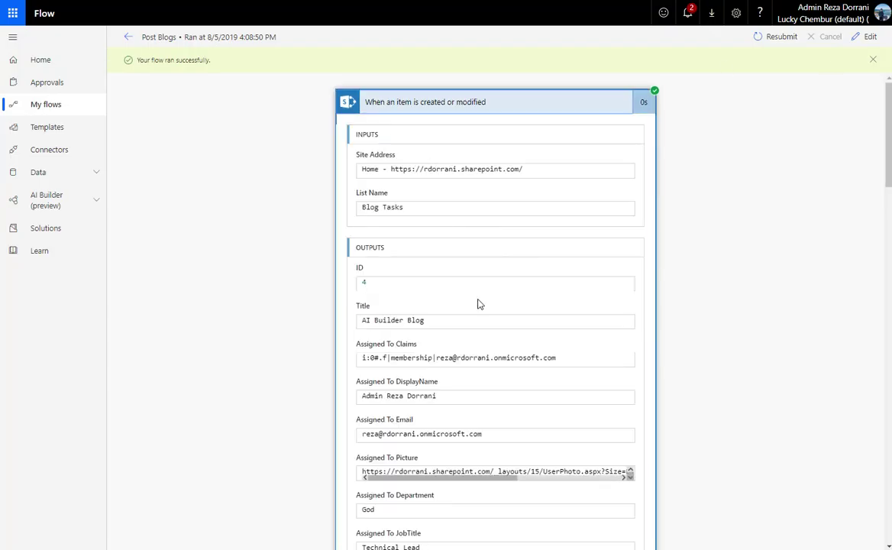
drag(424, 320, 348, 330)
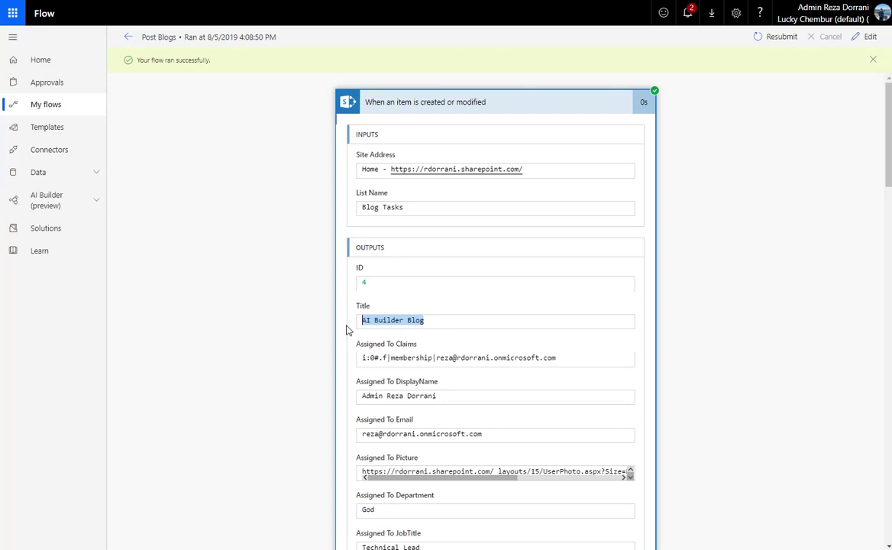
key(ctrl+Tab)
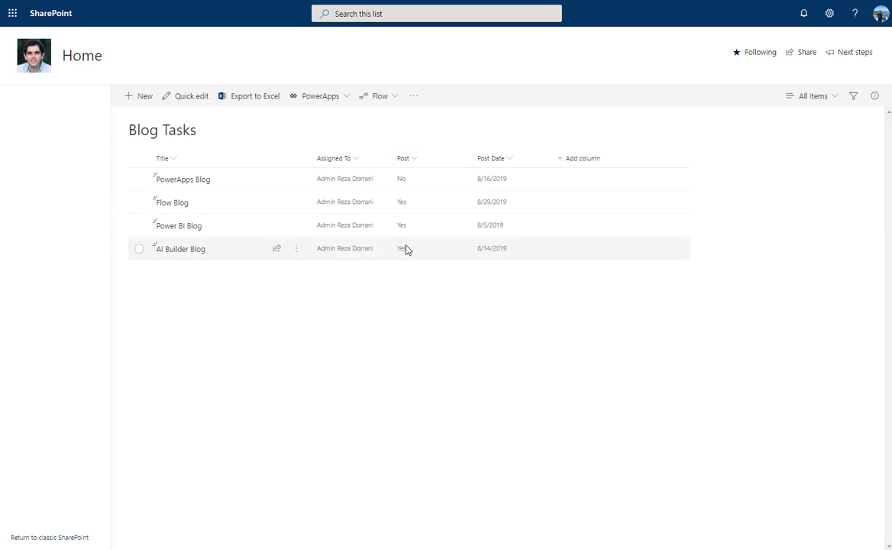
- Return from the Blog Tasks list to the run details and open Post Blogs for editing
key(ctrl+Tab)
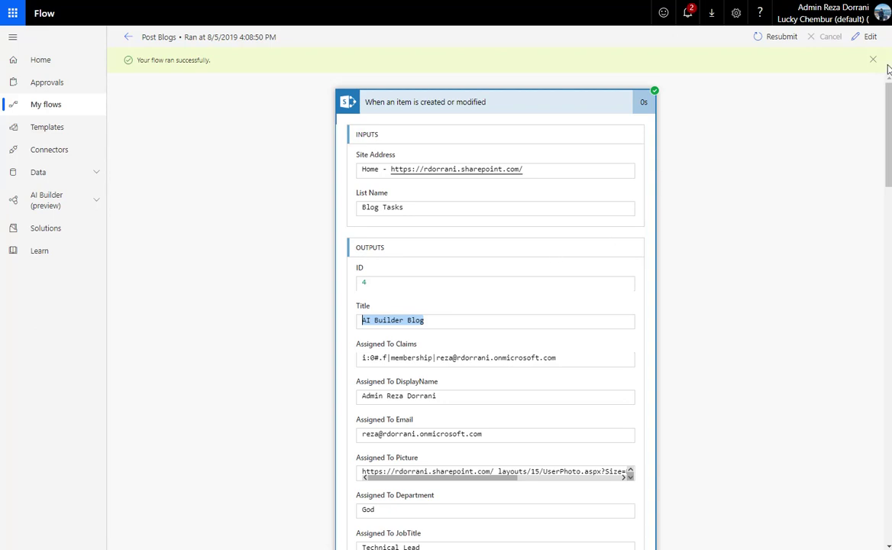
click(866, 37)
- Delete the SharePoint trigger from the Post Blogs flow
click(647, 70)
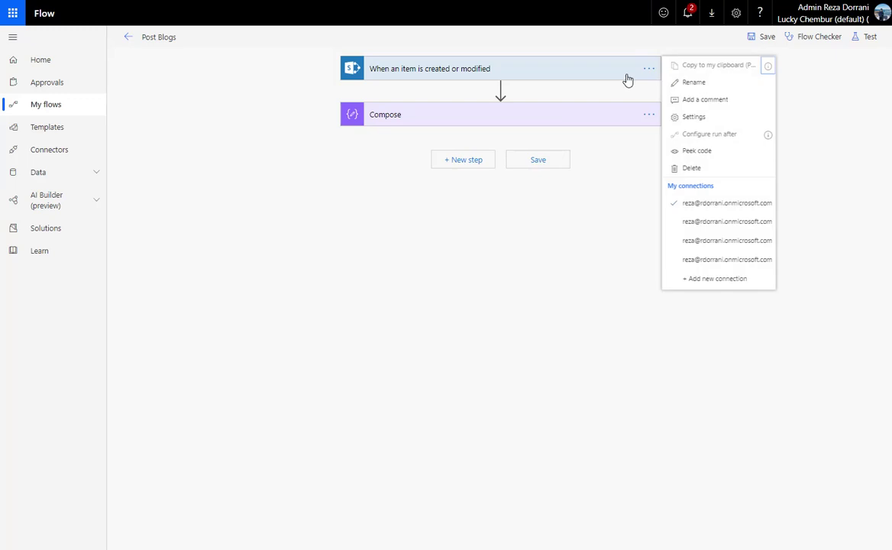
click(691, 169)
click(504, 44)
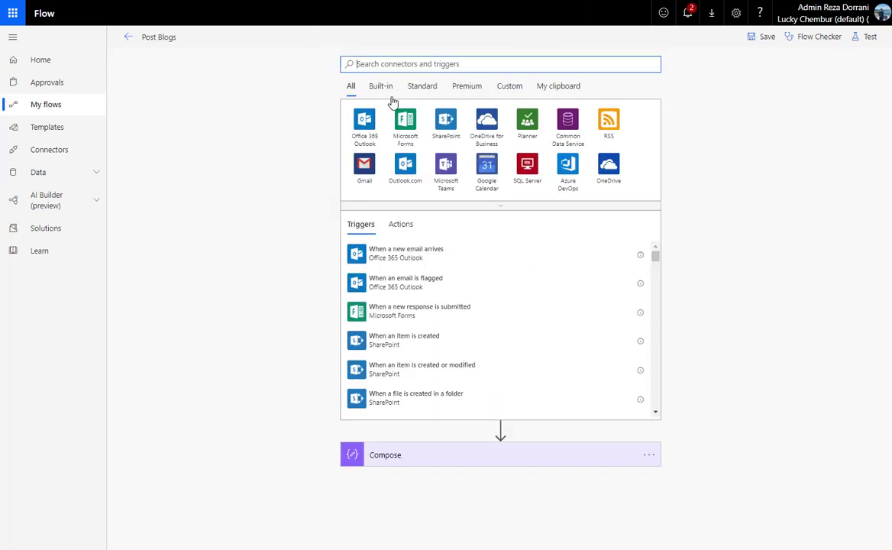
- Search the trigger picker for Outlook and add 'When a new email arrives'
text(s)
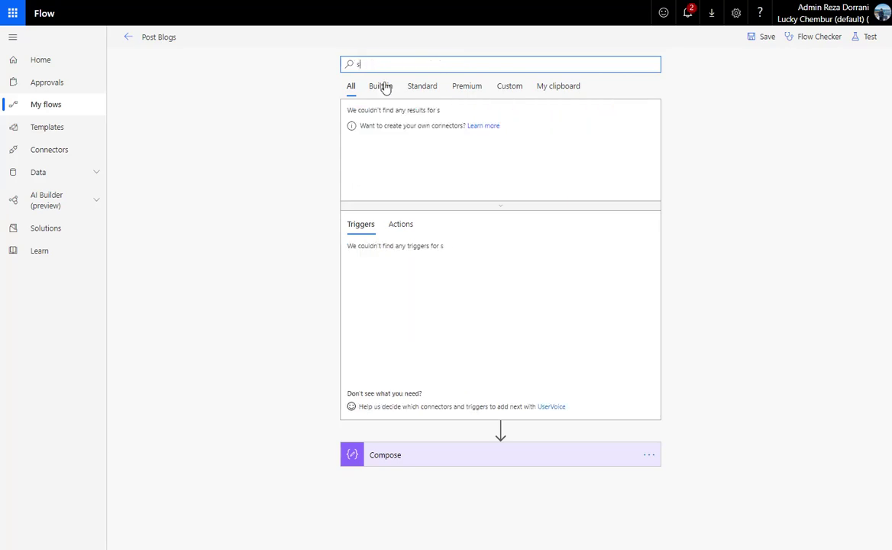
text(harepoint)
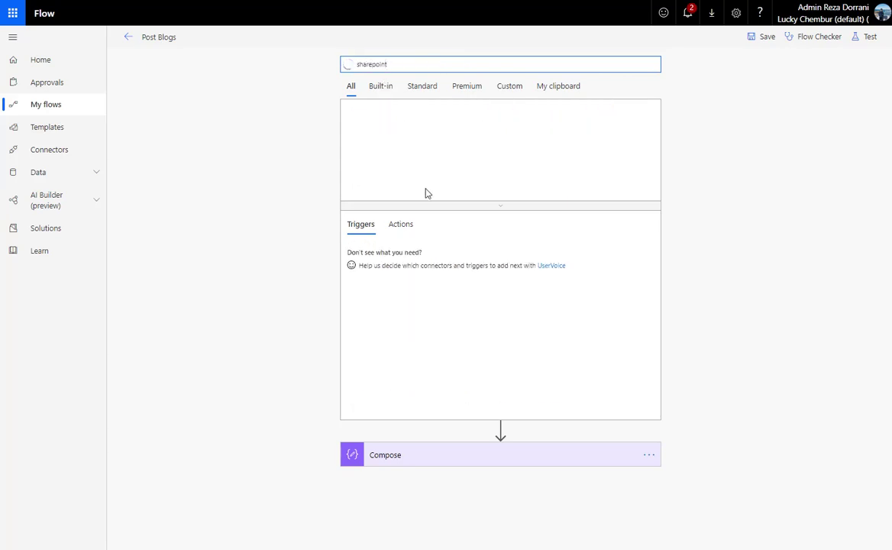
key(ctrl+a)
text(o)
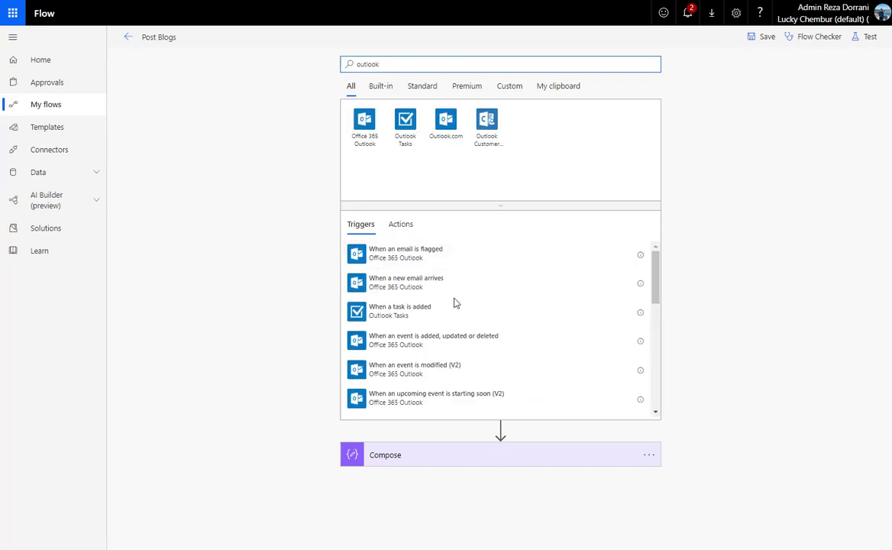
click(442, 286)
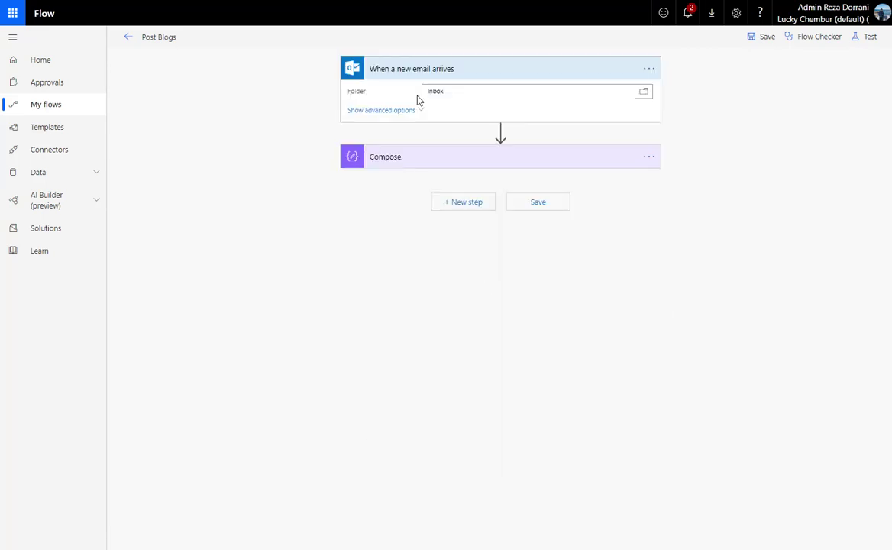
- Open the email trigger's settings and close them without changes
click(648, 69)
click(692, 126)
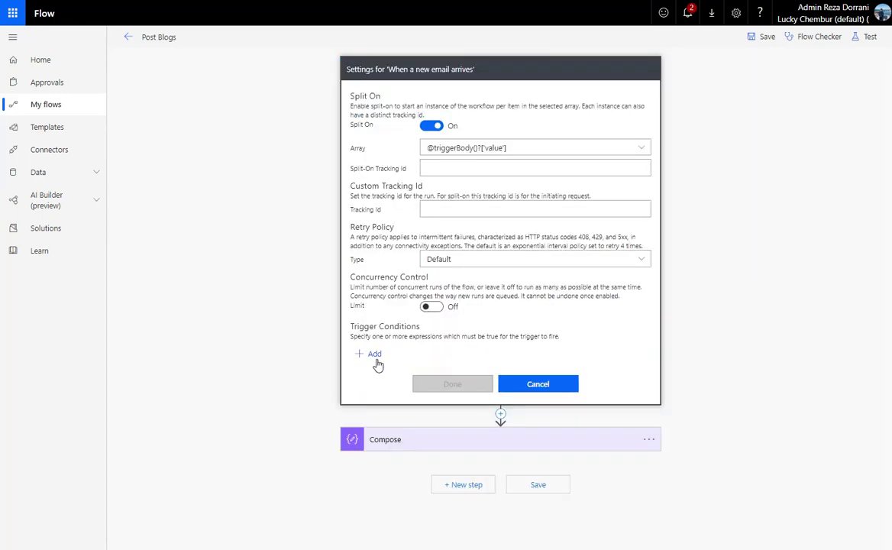
click(508, 379)
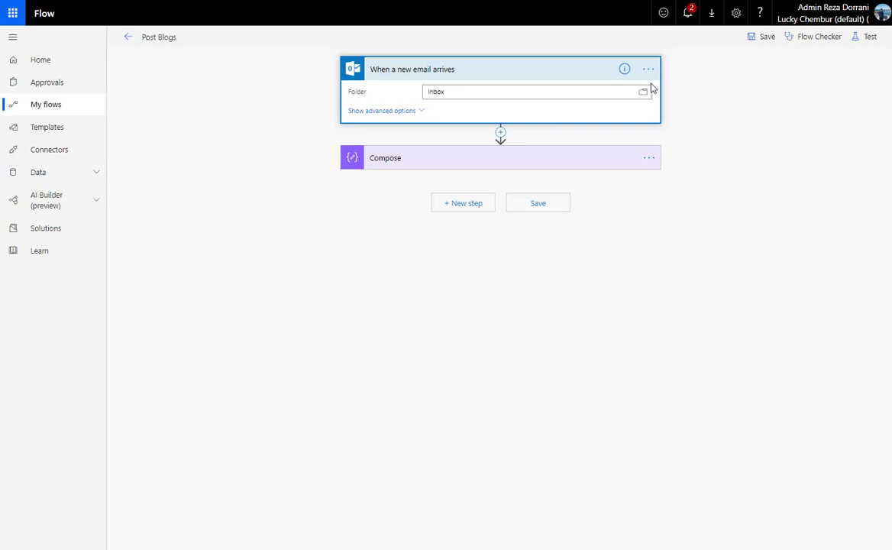
- Expand Compose and start an expression in its inputs, then reopen the email trigger's Settings
click(504, 166)
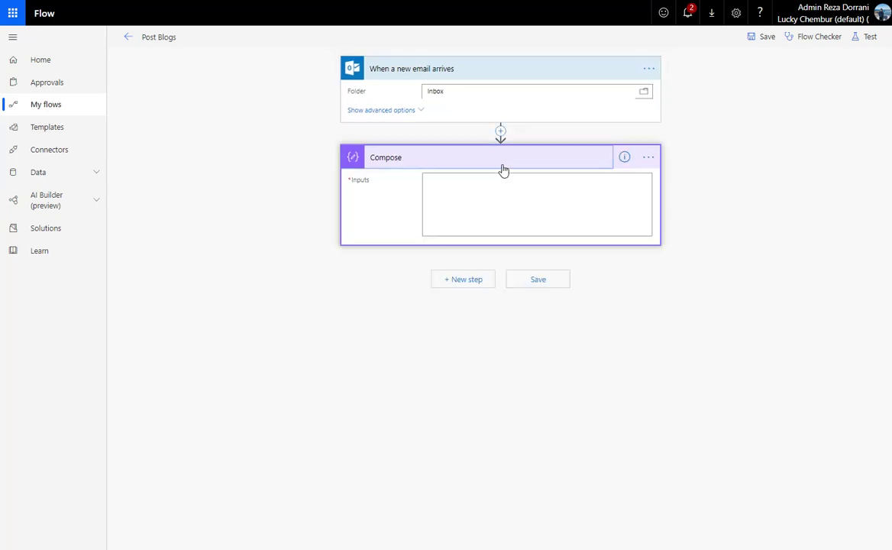
click(430, 195)
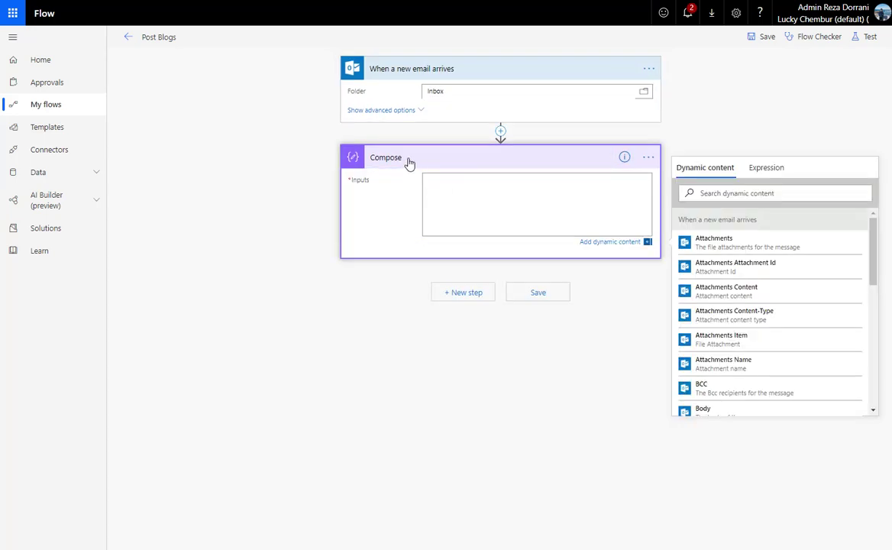
click(765, 170)
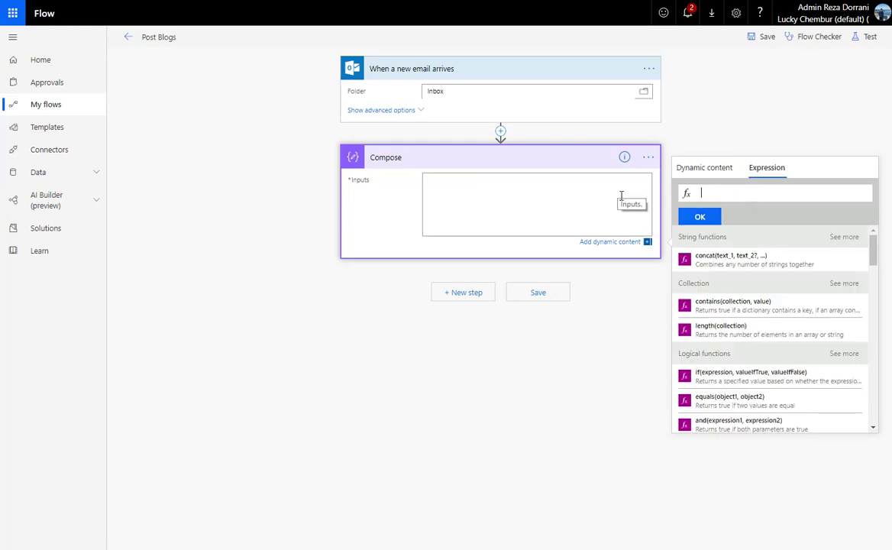
click(750, 191)
click(648, 69)
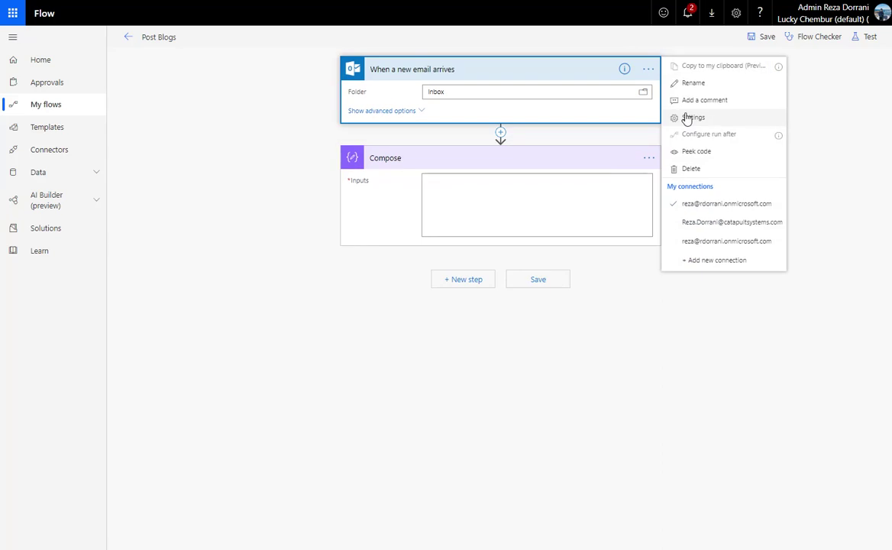
click(672, 117)
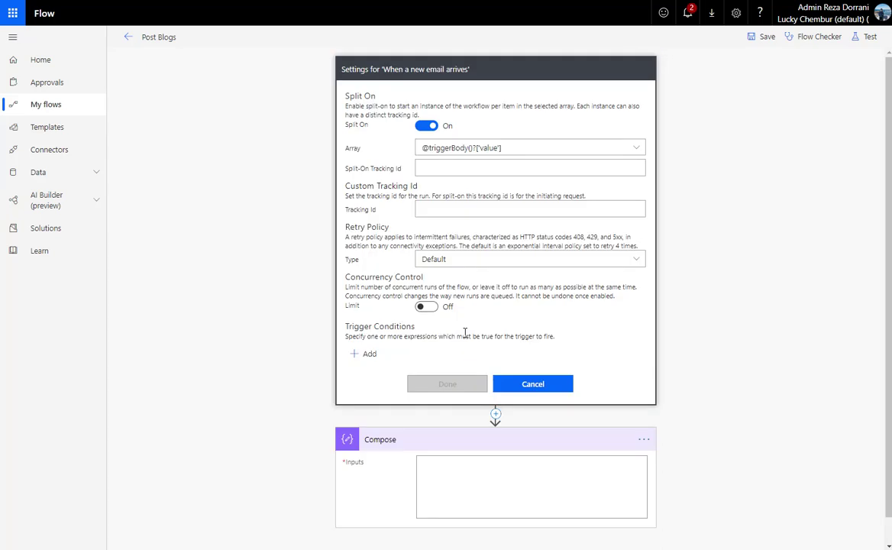